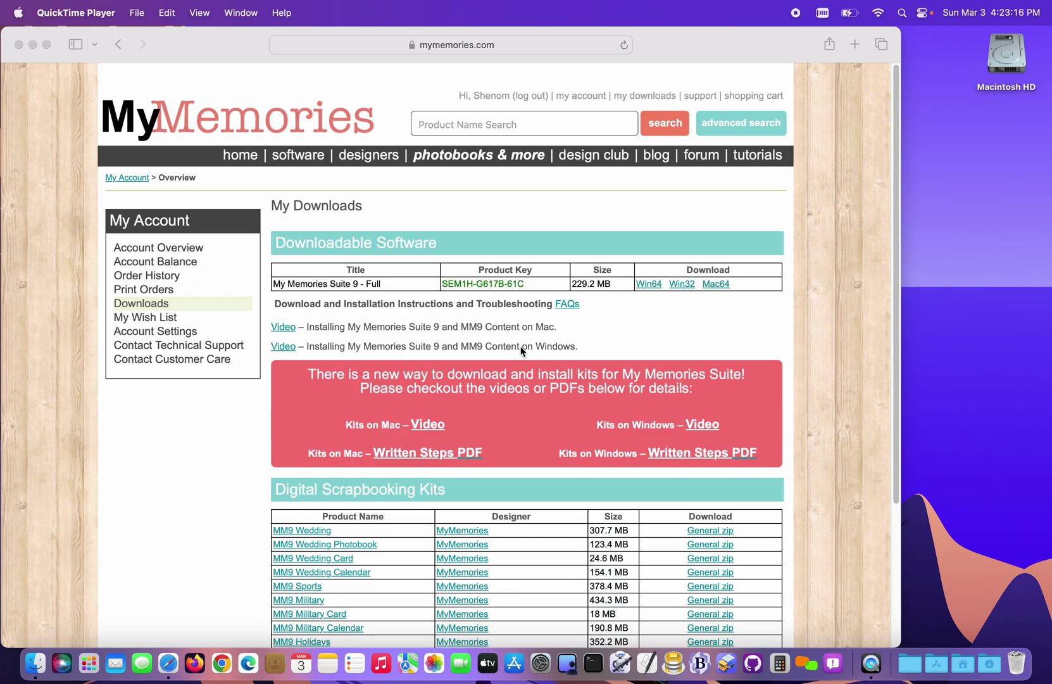
- Select the product key and start the Mac64 download of My Memories Suite 9
left_click(650, 38)
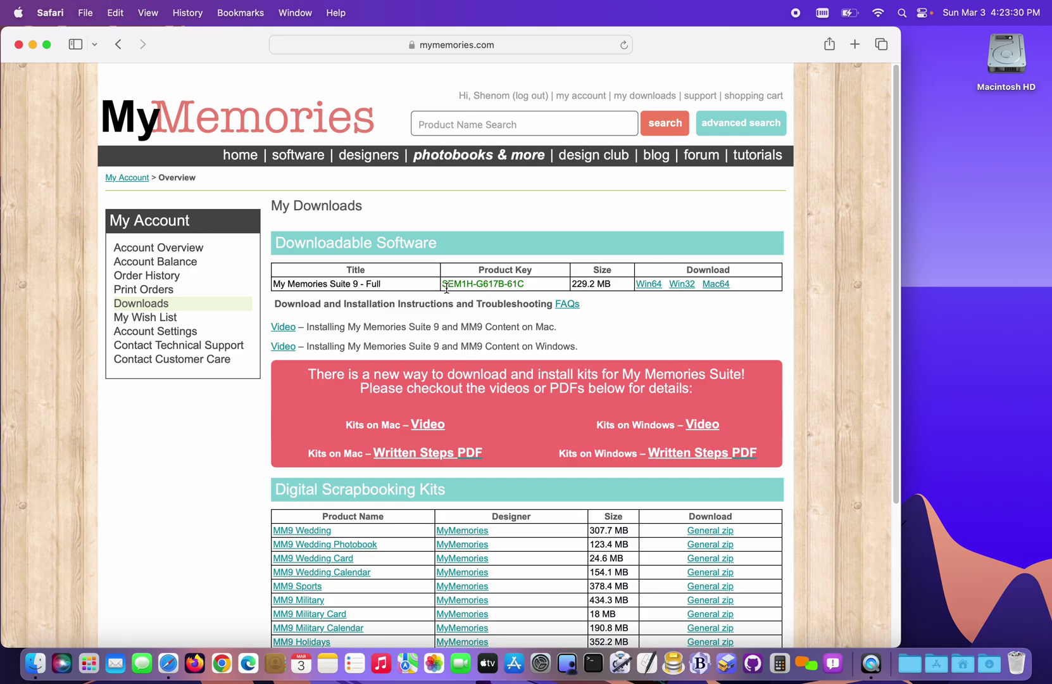
left_click_drag(445, 284, 533, 288)
key("super+c")
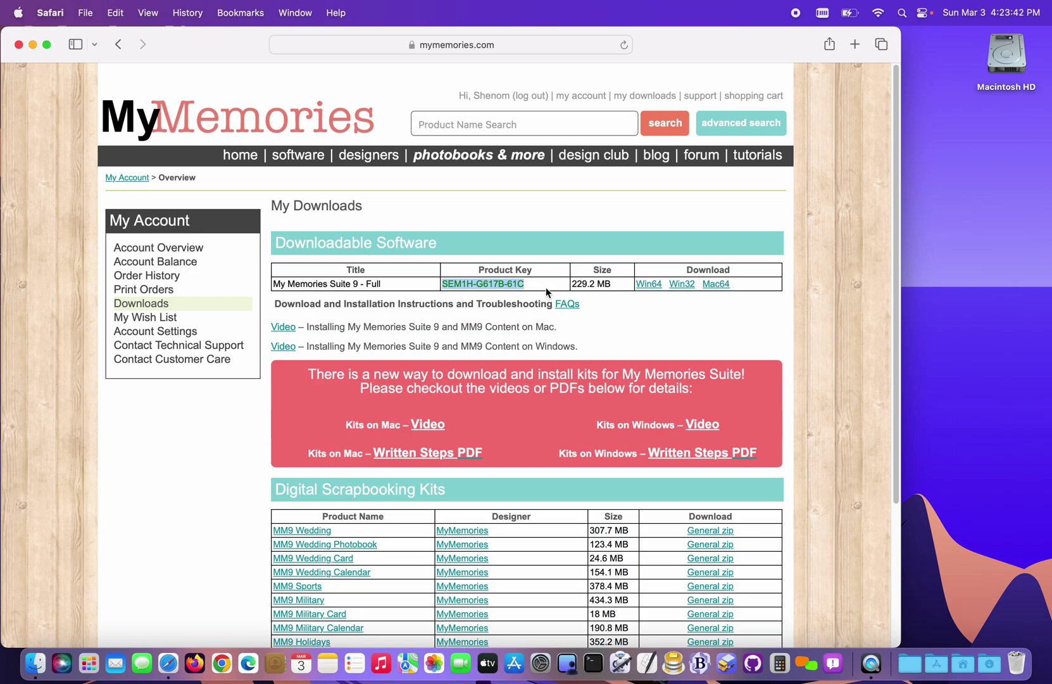
left_click(714, 287)
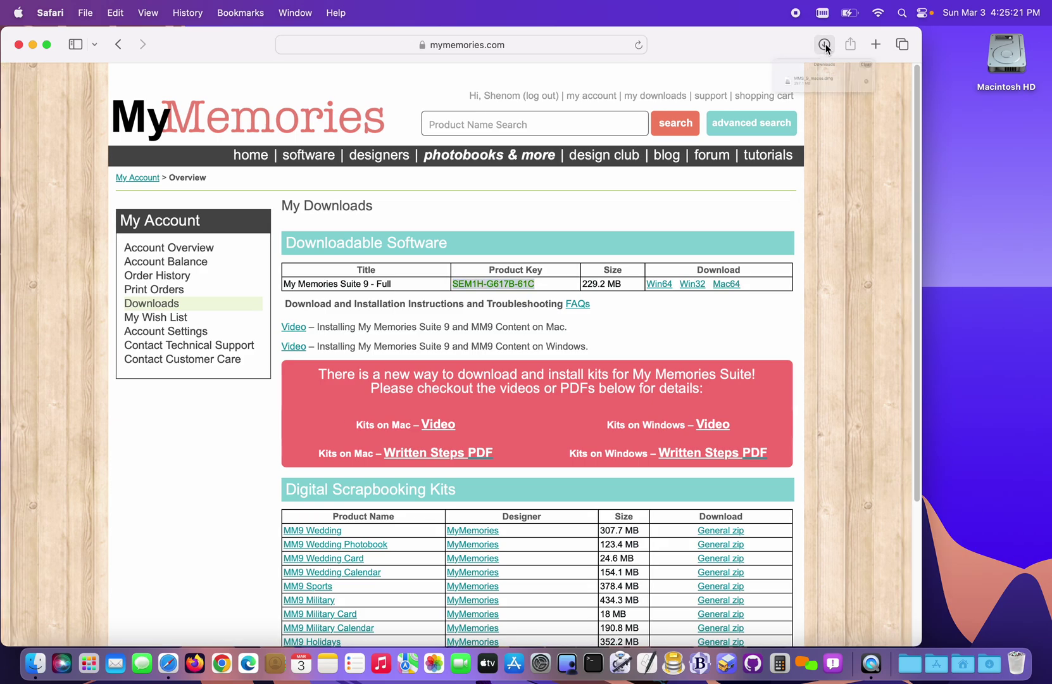
- Open the downloaded MMS_9_macos.dmg and launch My Memories Suite Installer.app
left_click(825, 44)
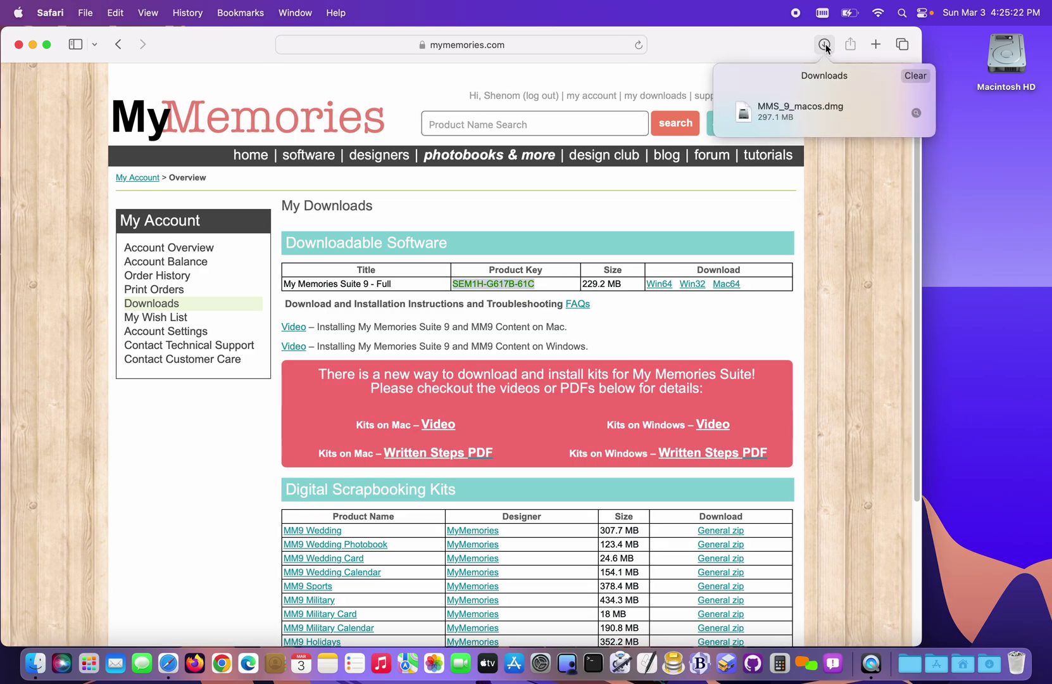
left_click(747, 117)
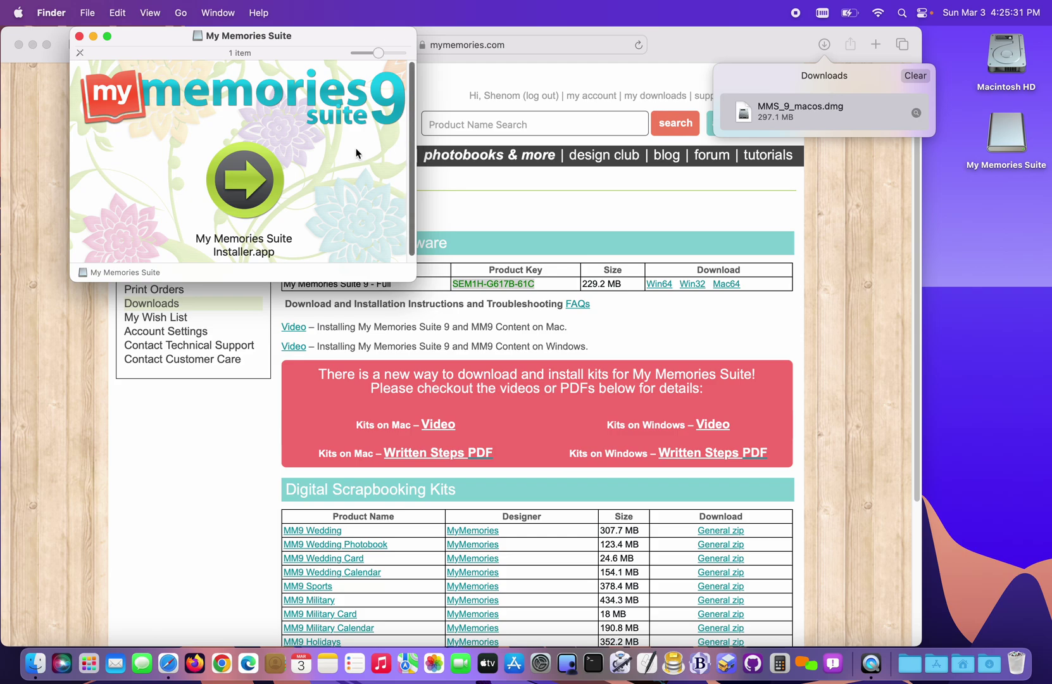
left_click(250, 172)
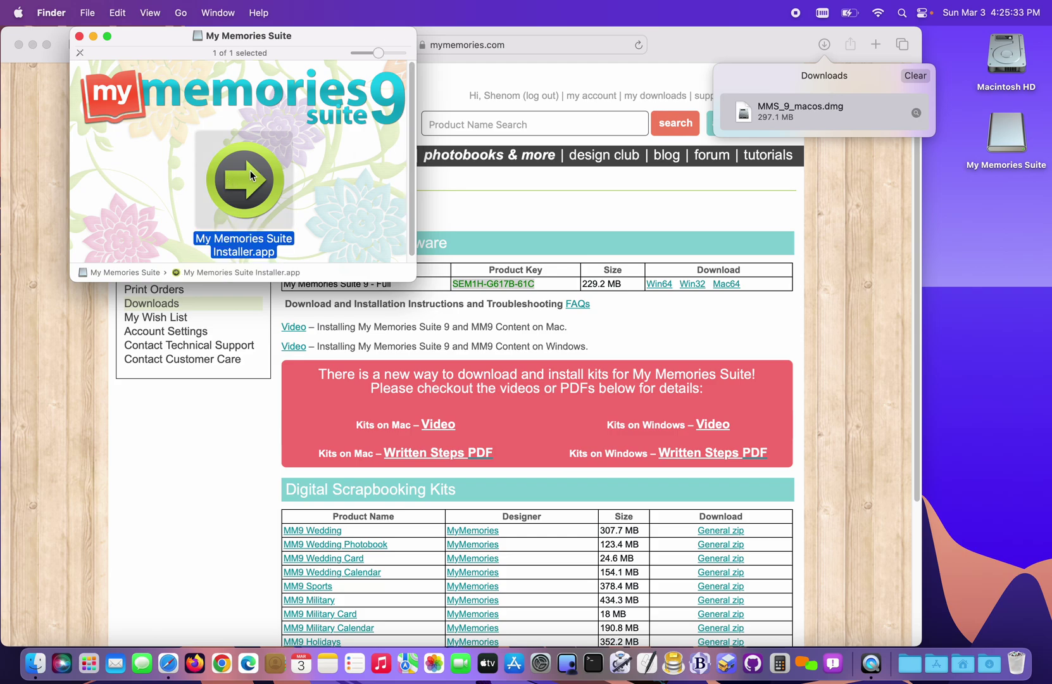
double_click(250, 171)
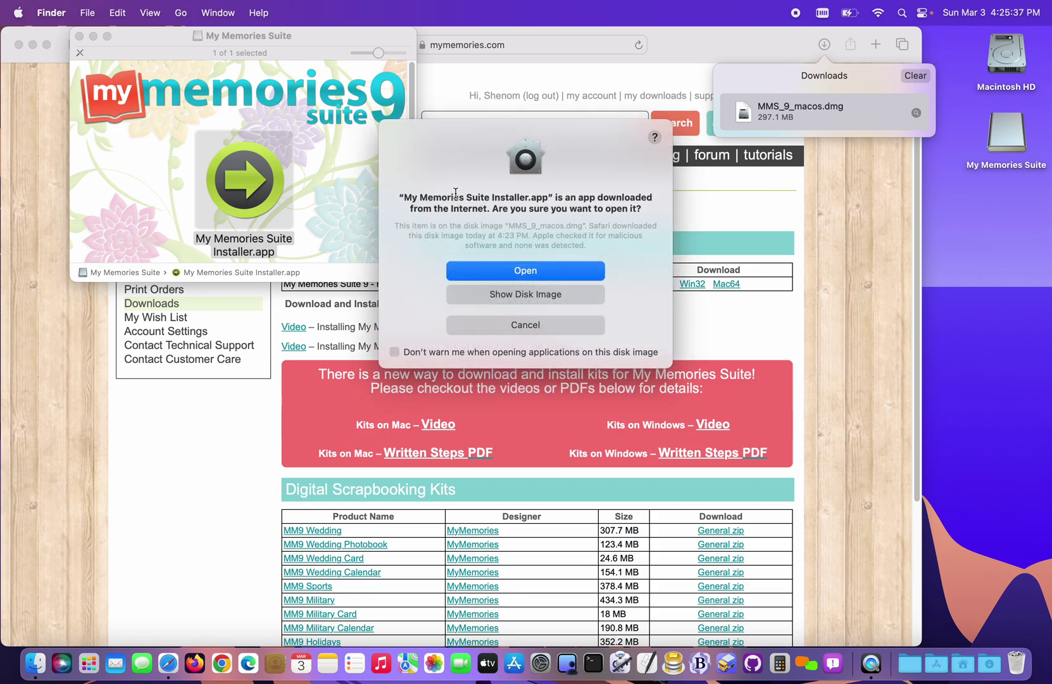
- Confirm opening the installer and authorise it with the Mac account password
left_click(504, 267)
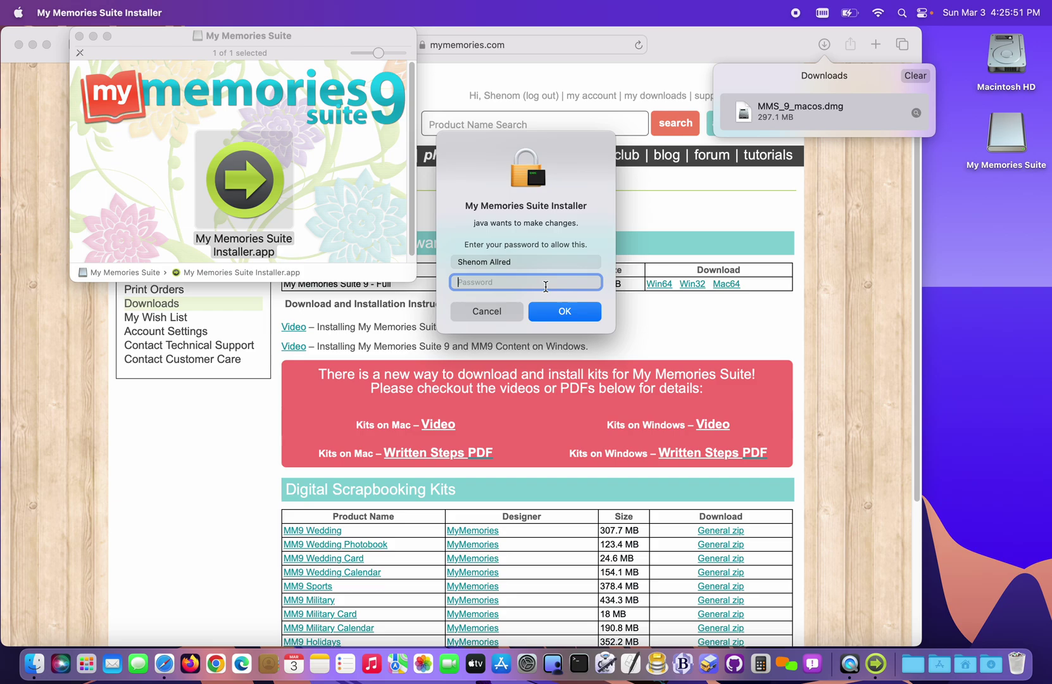
type("••••••••••••")
key("Return")
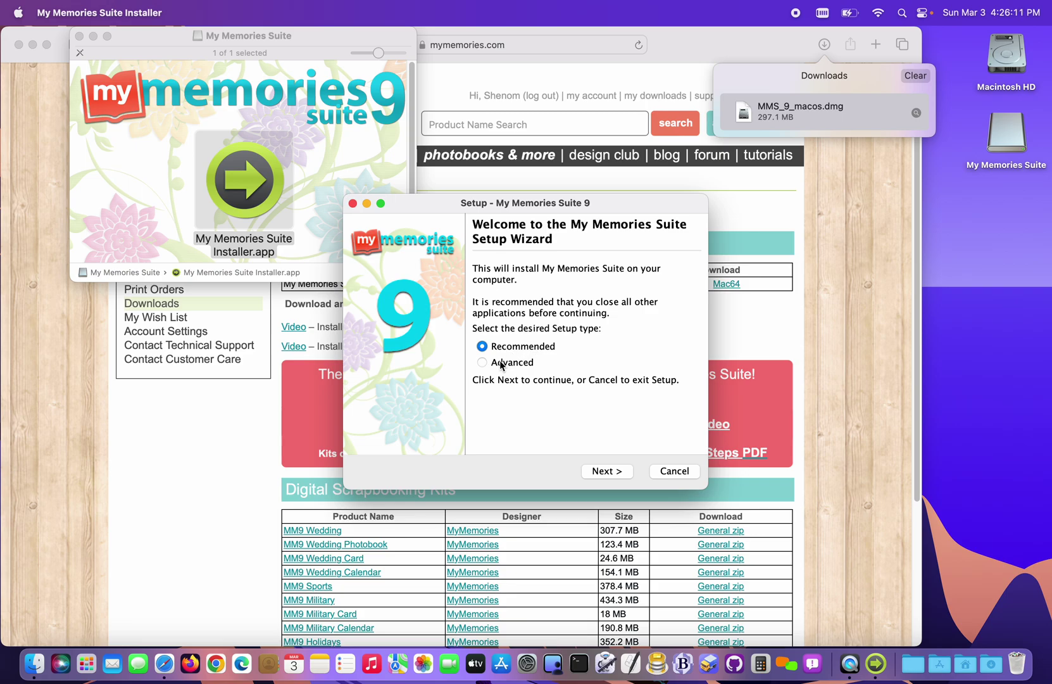
- Move past the welcome page and accept the licence agreement
left_click(607, 471)
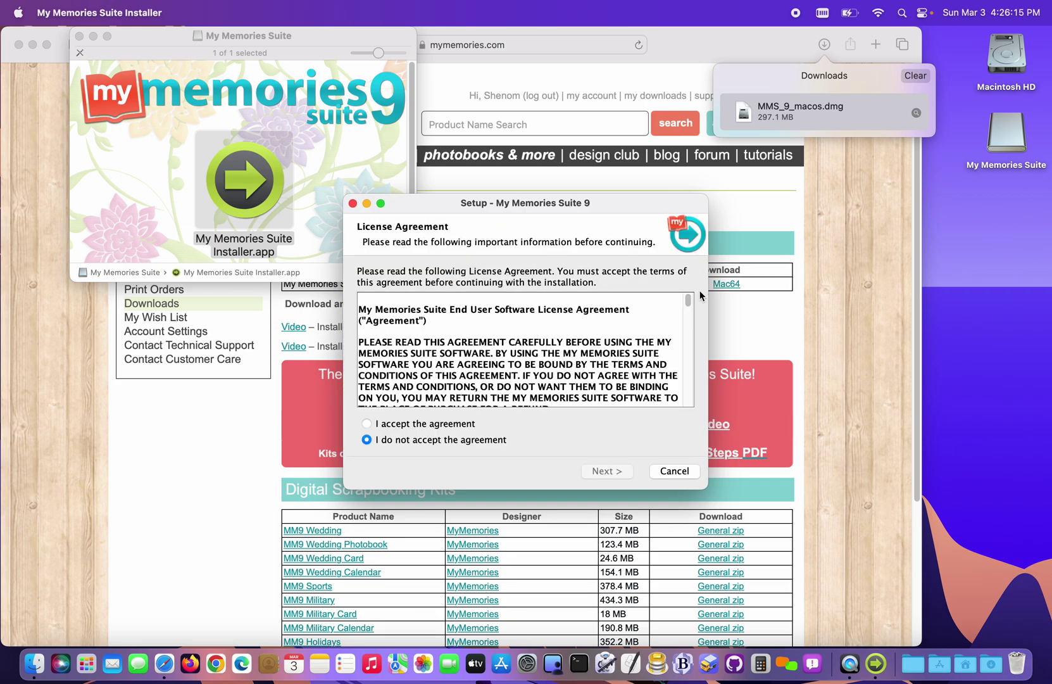
left_click_drag(690, 305, 688, 397)
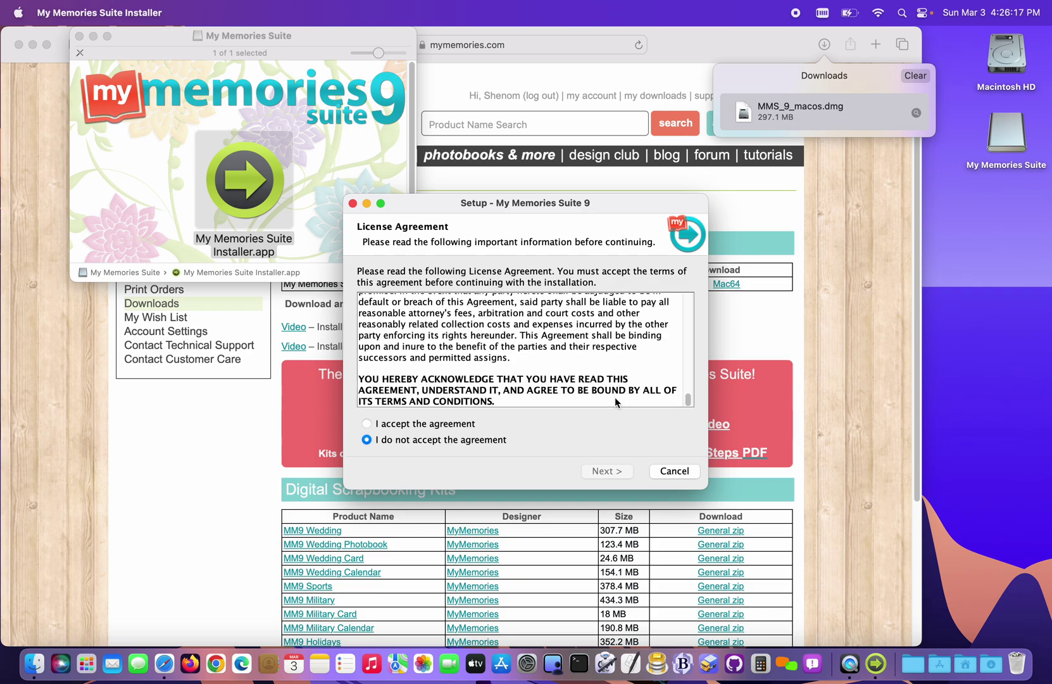
left_click(431, 426)
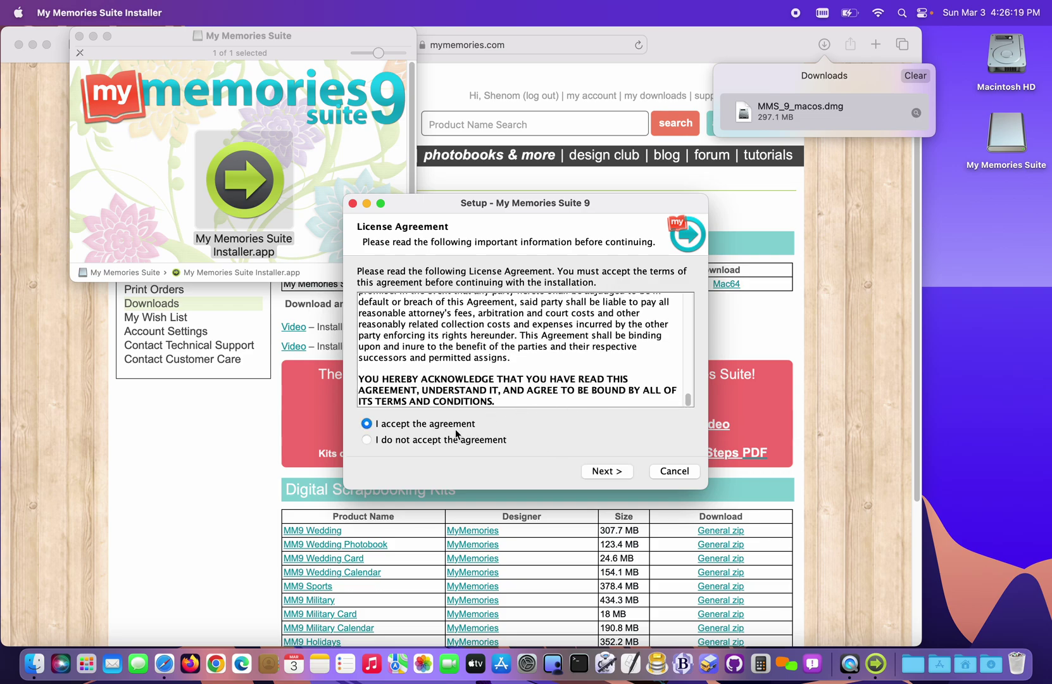
left_click(622, 471)
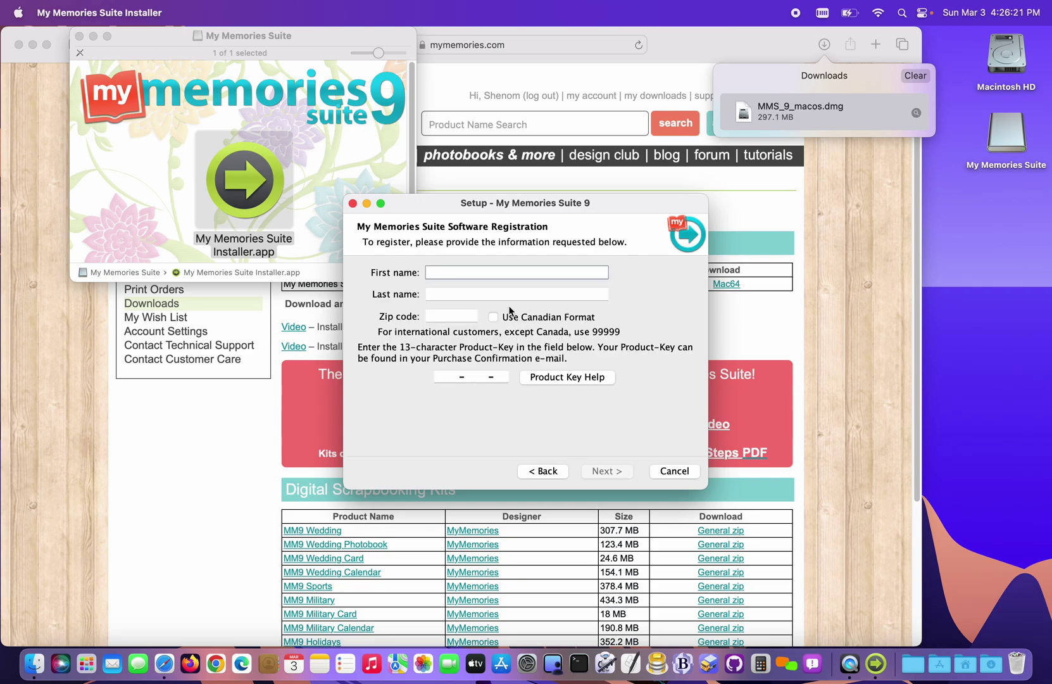
- Register with first name, last name, zip code and the pasted product key, then install
key("Tab")
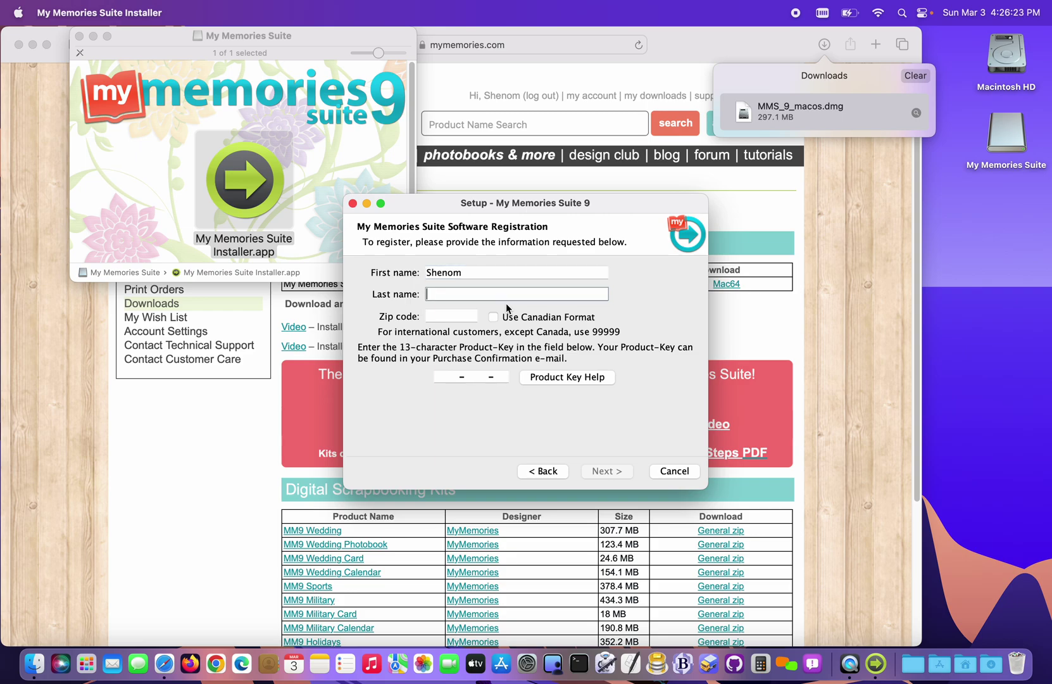
key("Tab")
type("13439")
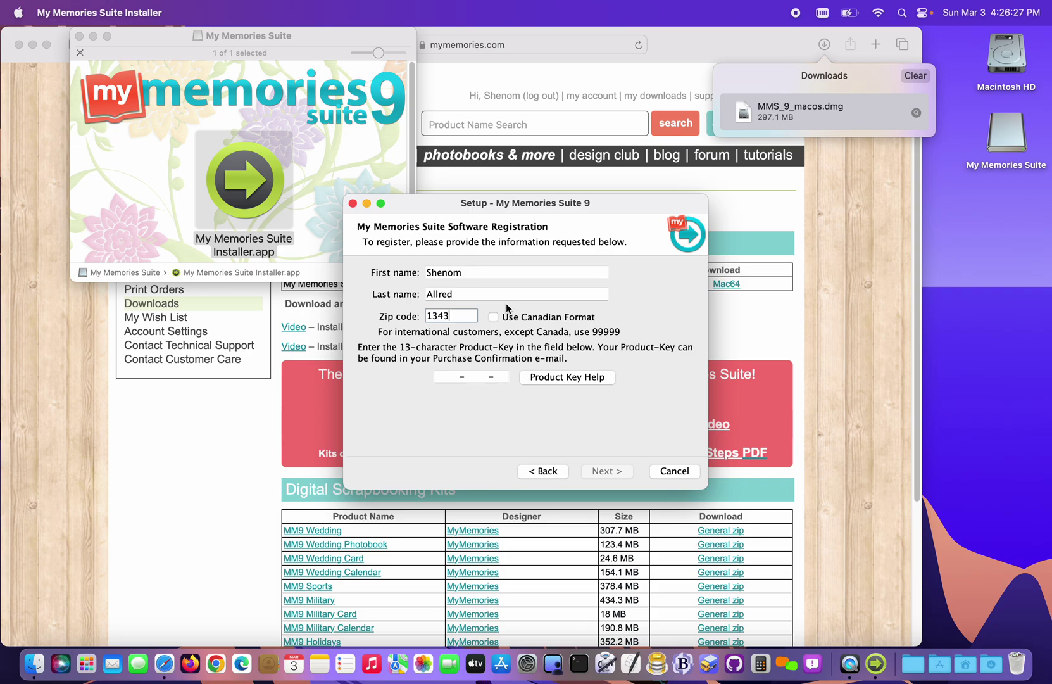
key("Tab")
key("Tab")
key("super+v")
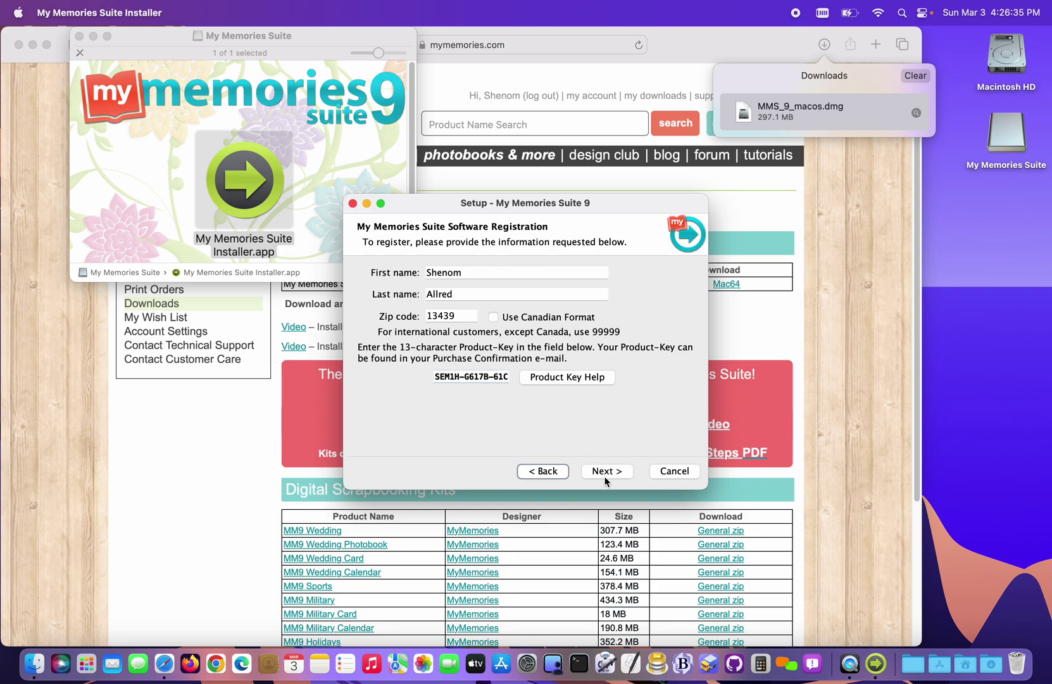
left_click(606, 471)
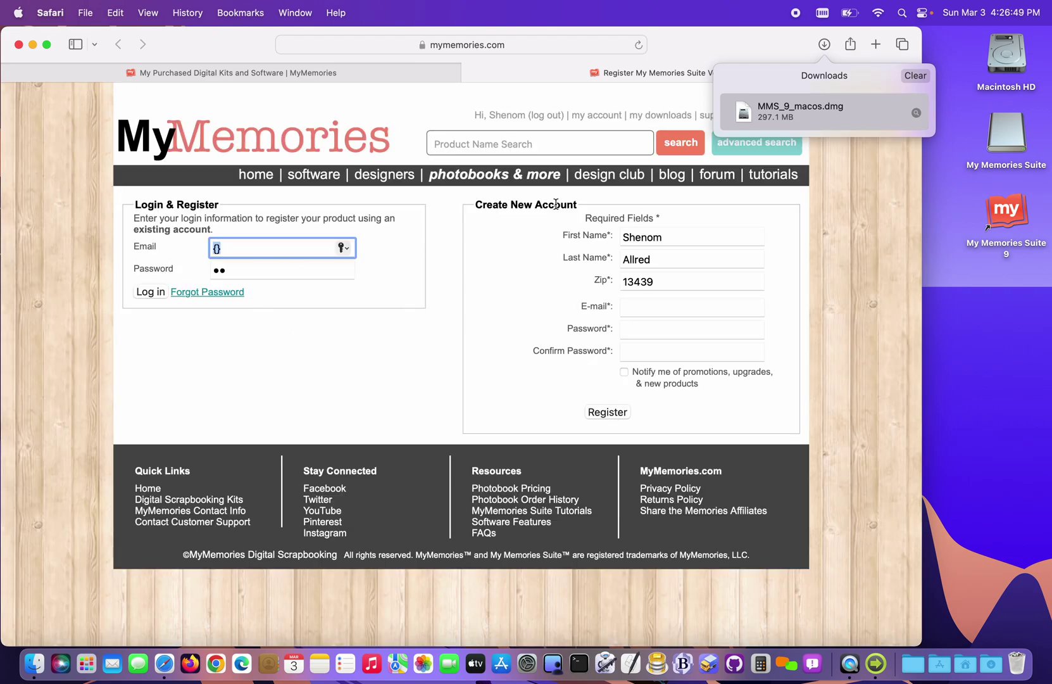
- Close the Register My Memories Suite tab to return to My Downloads
left_click(470, 73)
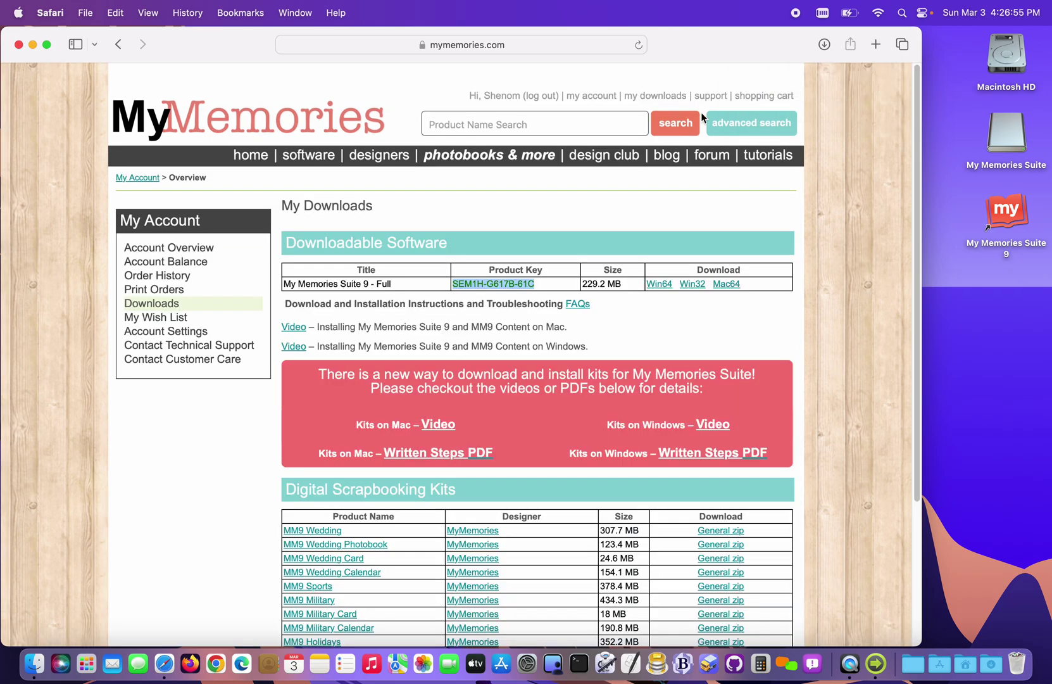
- Finish the setup wizard with Run My Memories Suite checked
left_click(876, 663)
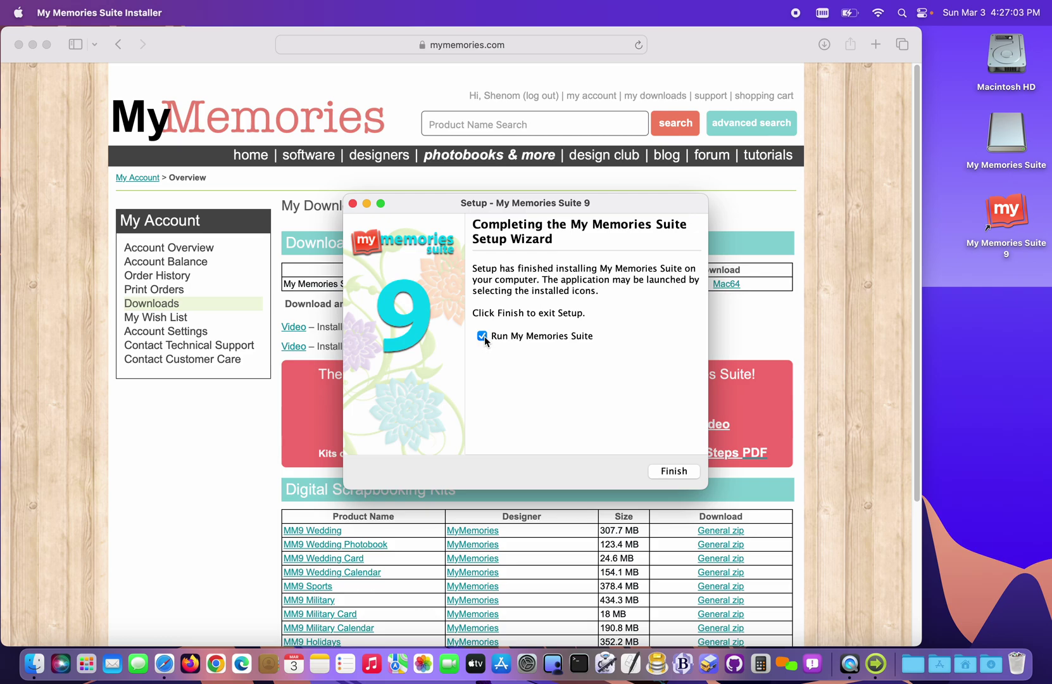
left_click(669, 470)
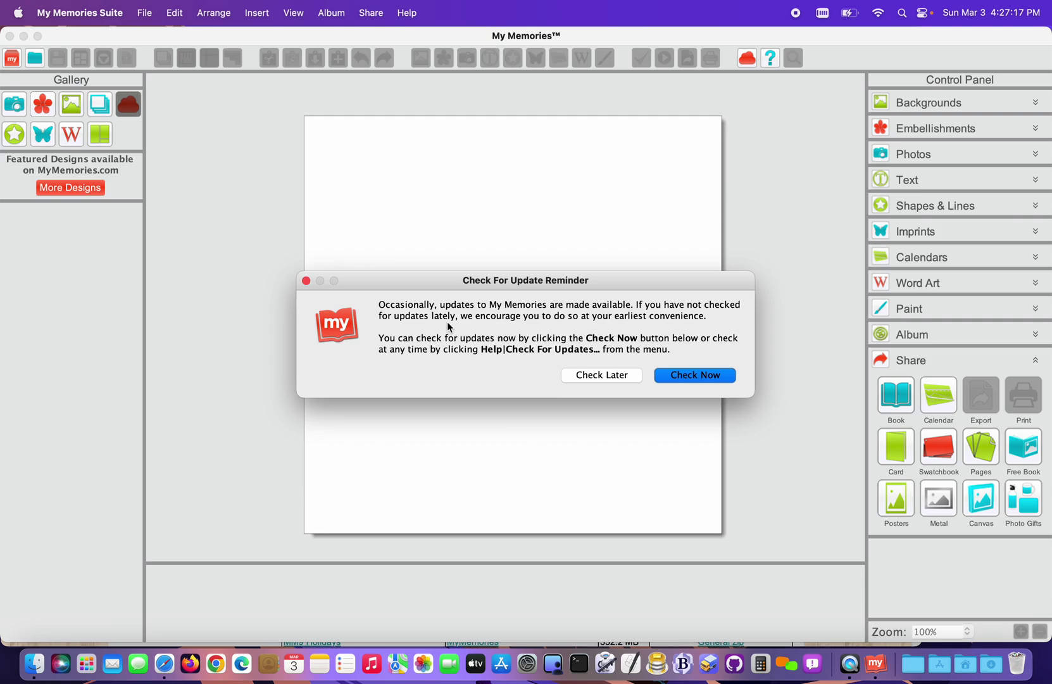
- Choose Check Later, close the Welcome window, and quit My Memories Suite
left_click(625, 376)
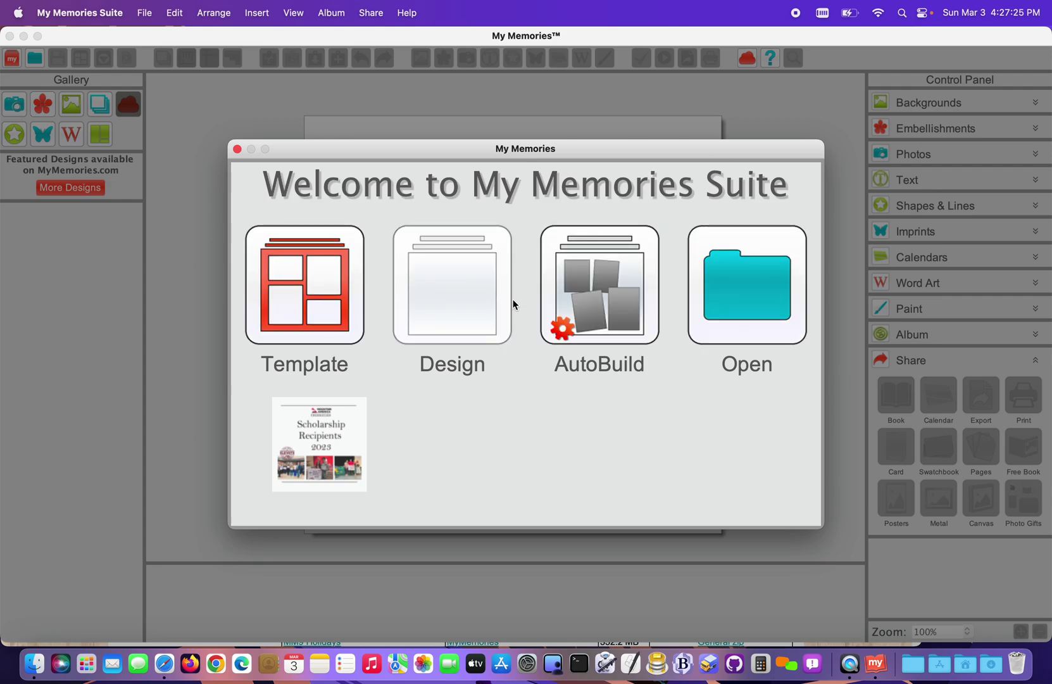
left_click(237, 149)
left_click(114, 13)
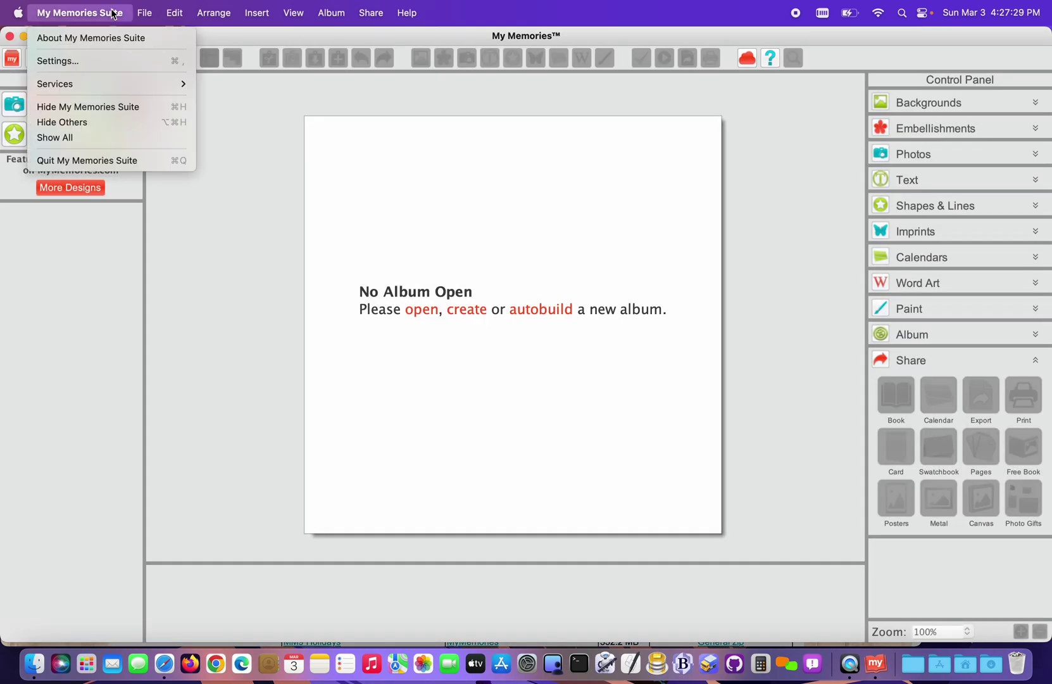
left_click(92, 161)
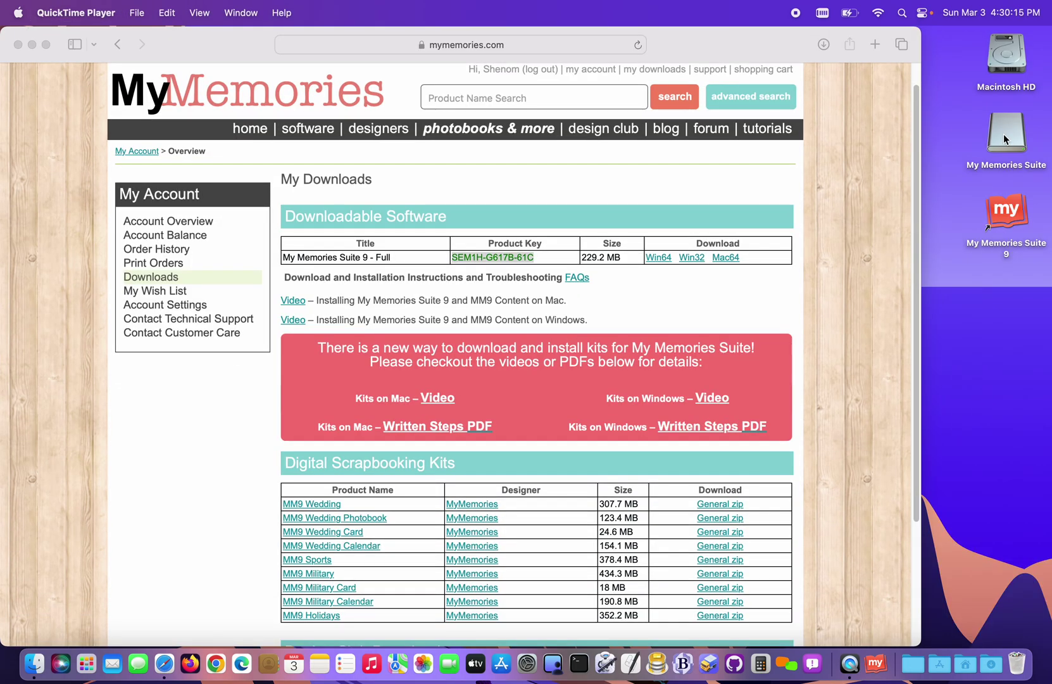
- Eject the My Memories Suite installer disk from the desktop and return to Safari
right_click(1003, 134)
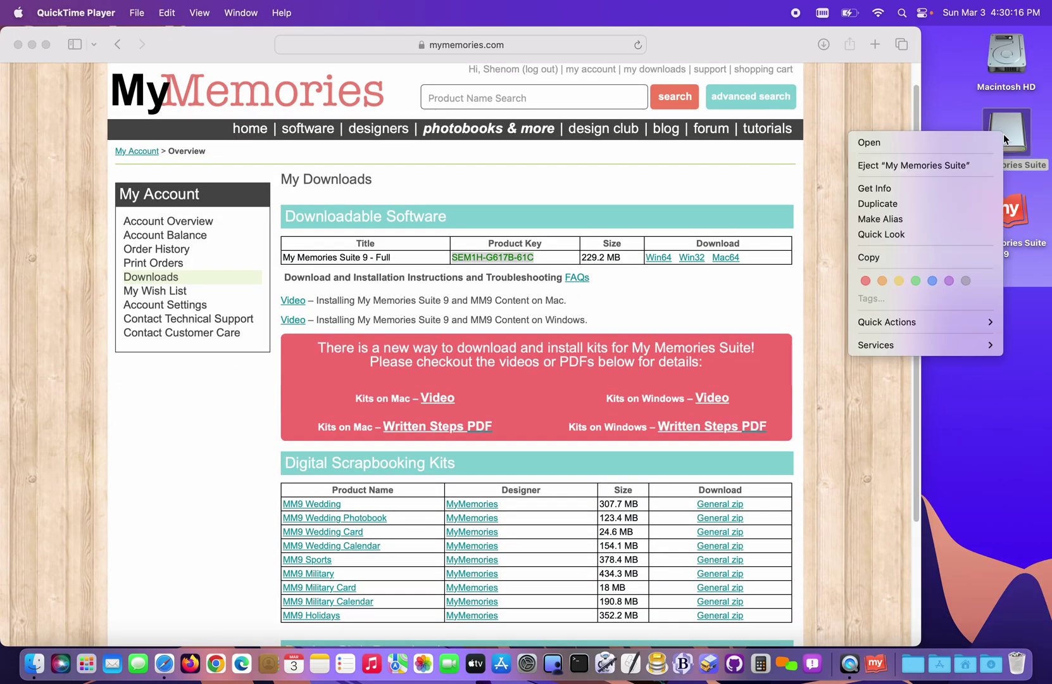
left_click(983, 166)
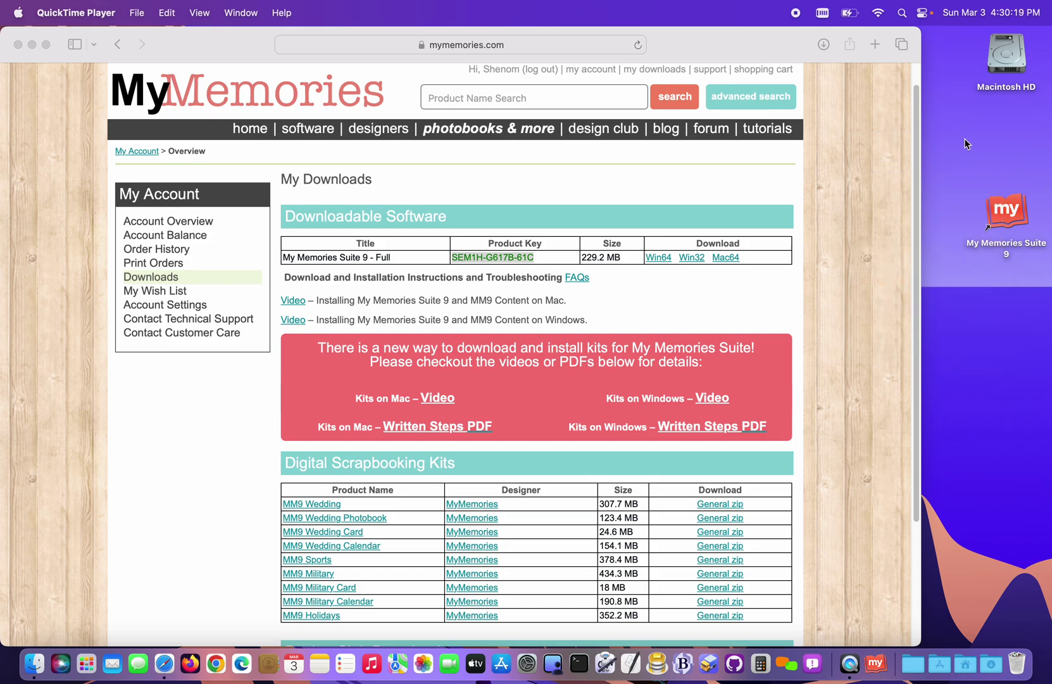
left_click(787, 52)
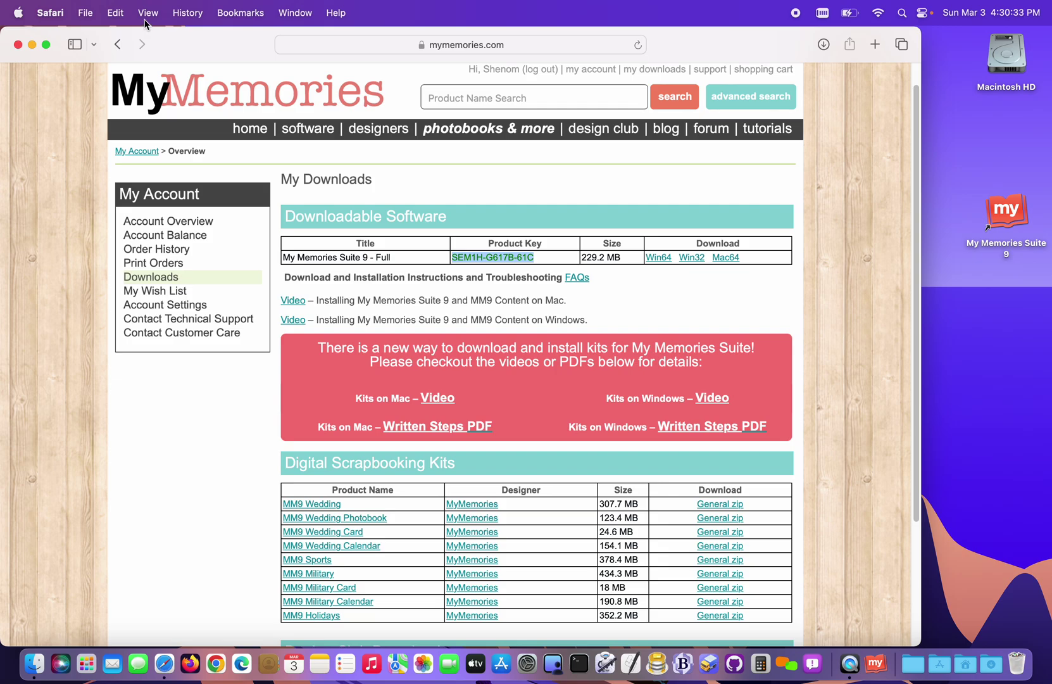
- Turn off "Open 'safe' files after downloading" in Safari's General settings
left_click(53, 11)
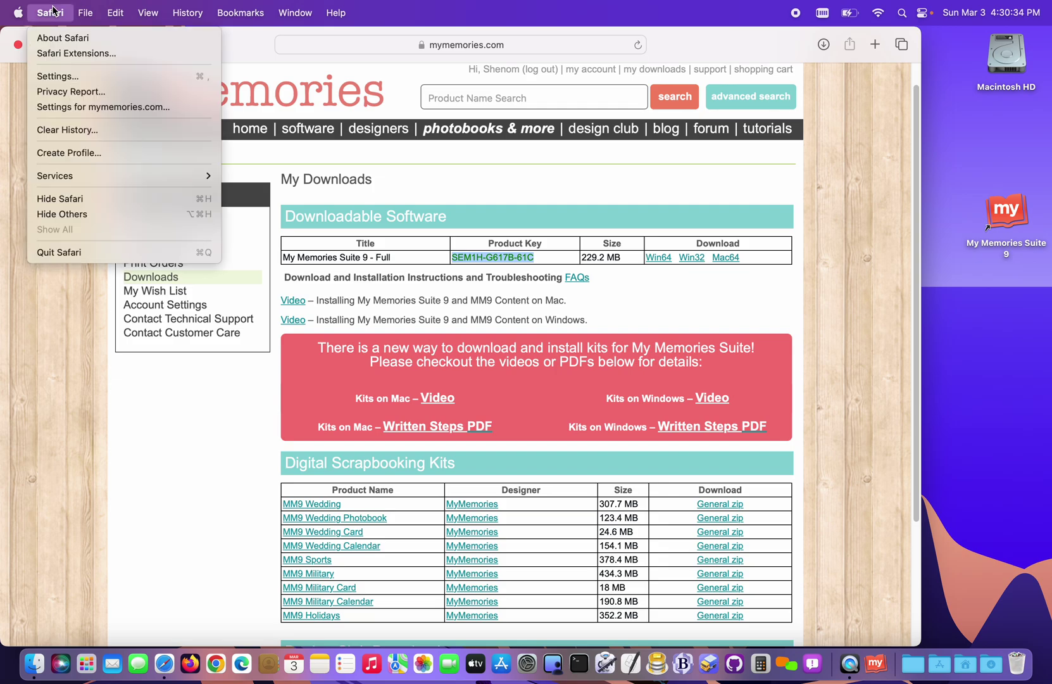
left_click(57, 76)
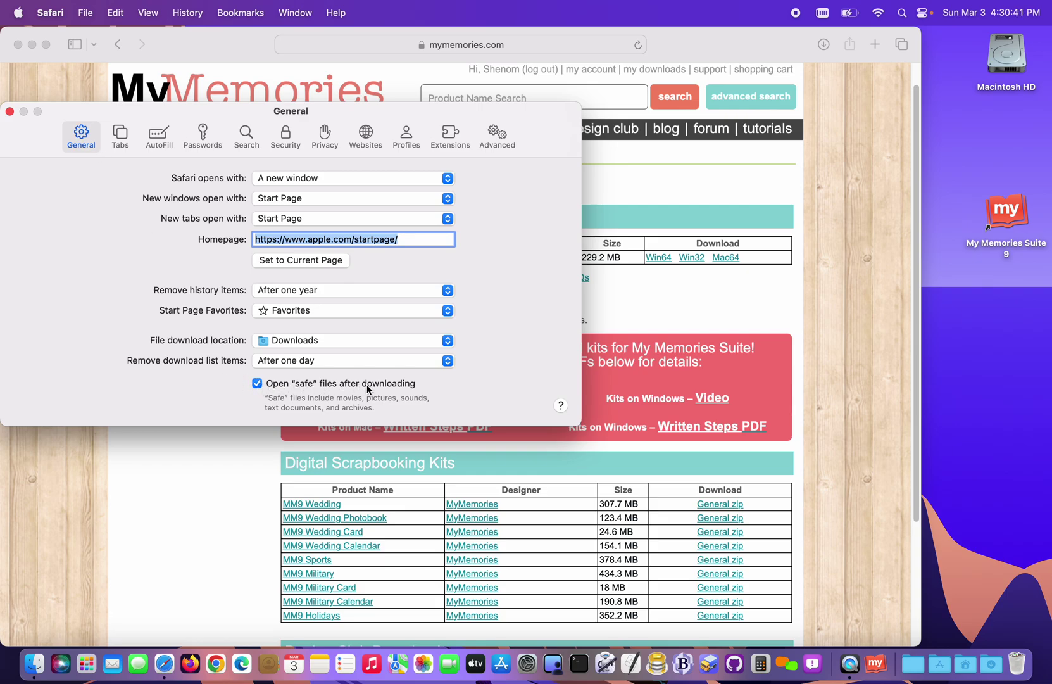
left_click(257, 383)
left_click(10, 112)
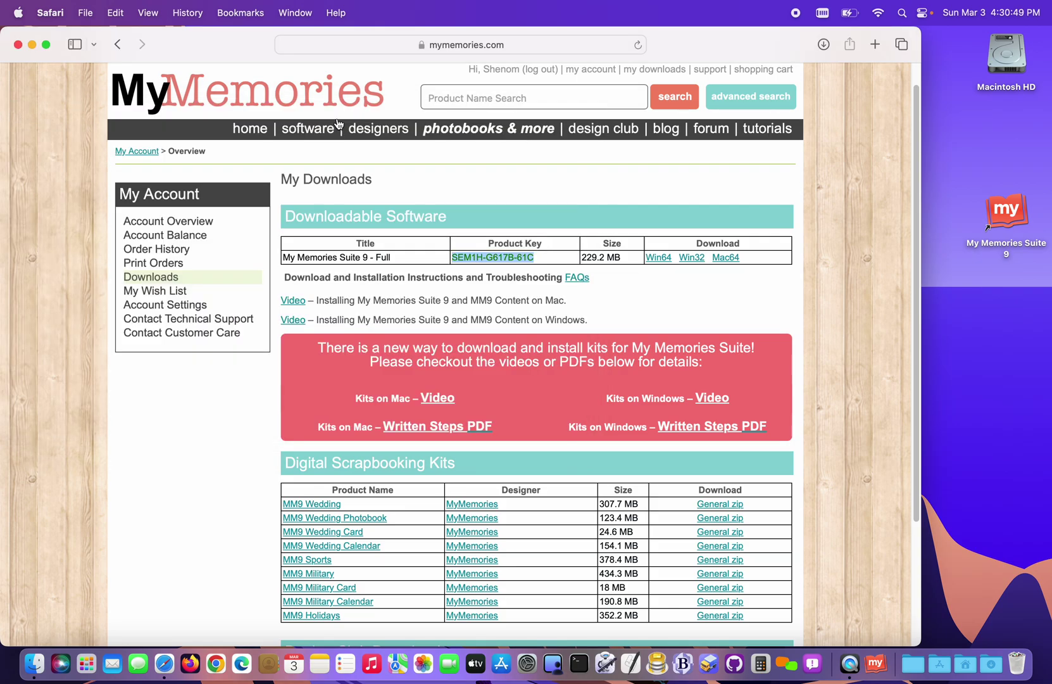
- Download the General zips for MM9 Wedding, Wedding Photobook, Wedding Card, Sports, Military and another kit
left_click(758, 186)
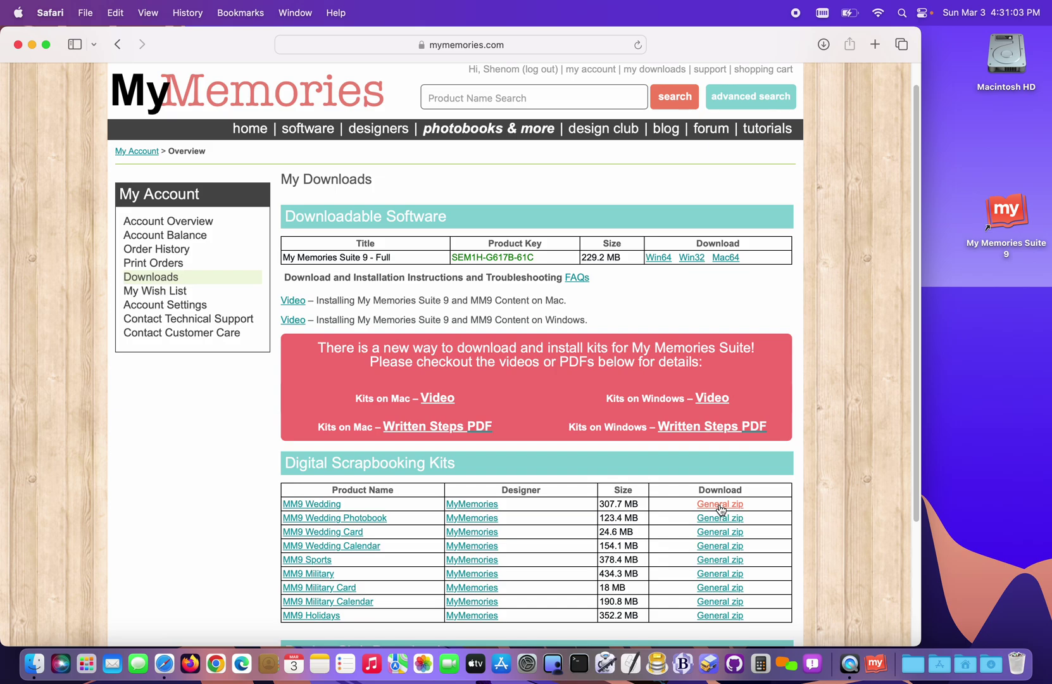
left_click(721, 507)
left_click(718, 518)
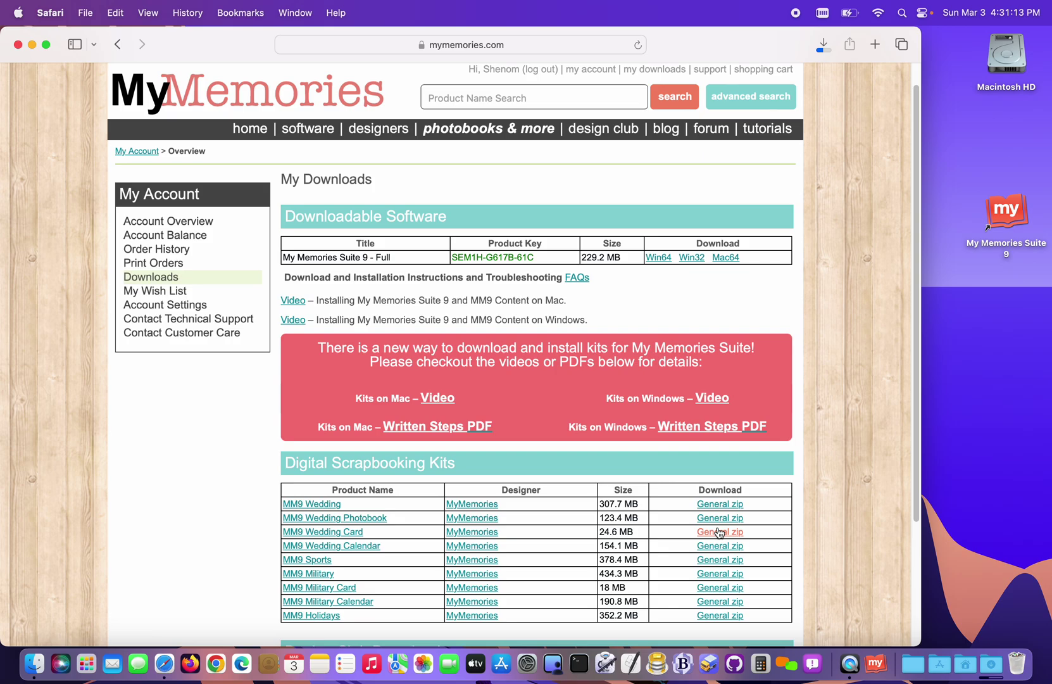
left_click(719, 532)
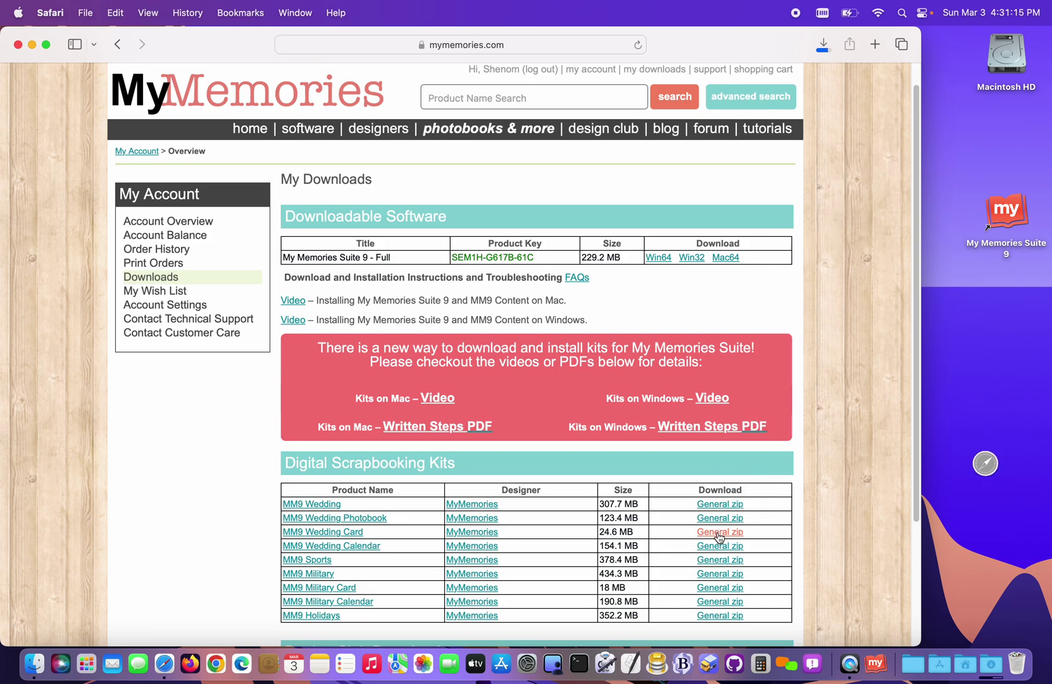
left_click(718, 560)
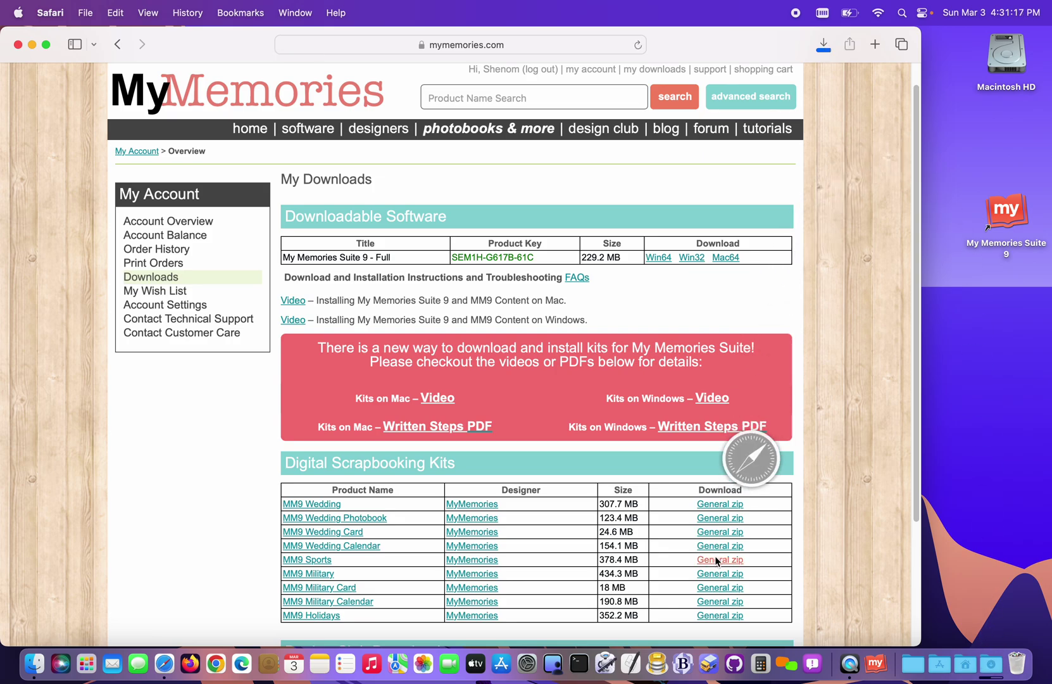
left_click(717, 560)
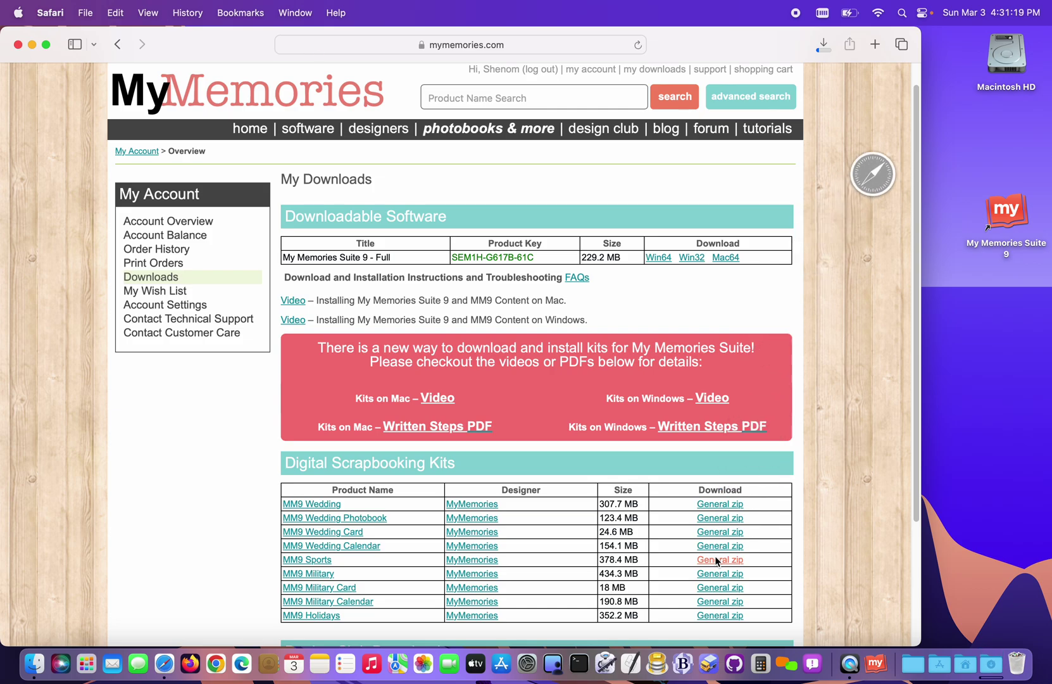
left_click(715, 573)
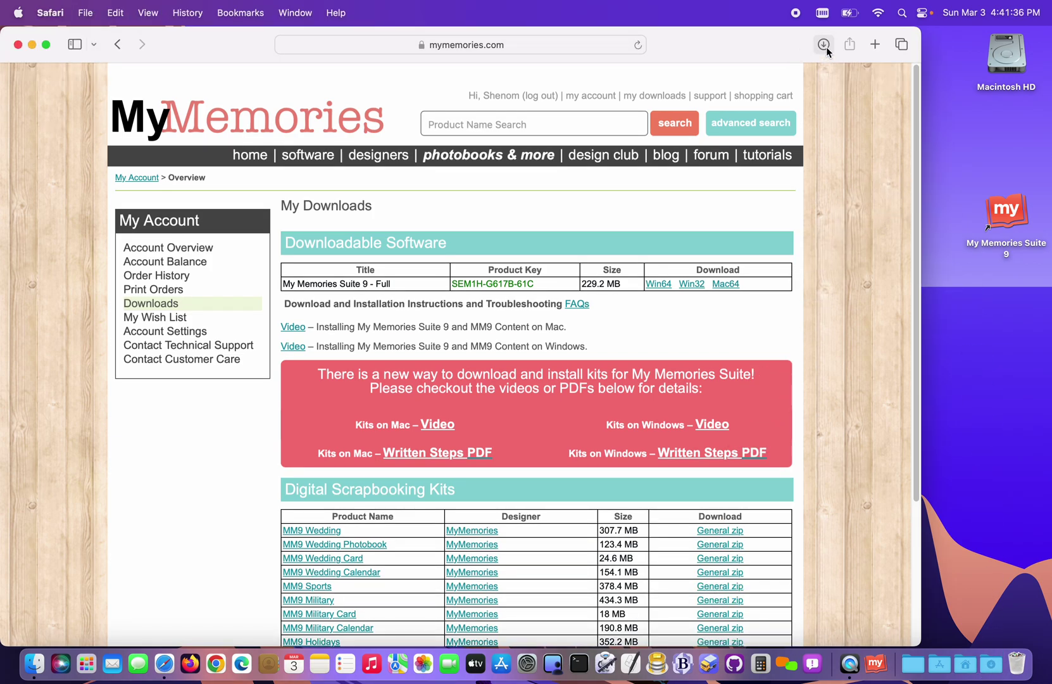
left_click(824, 44)
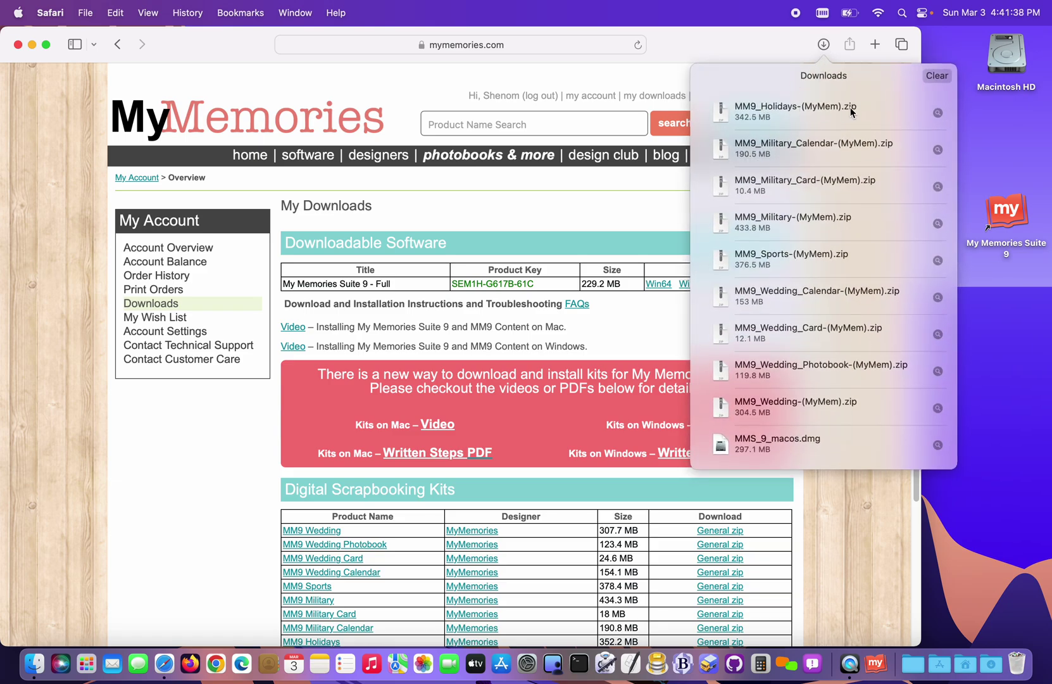
left_click(823, 43)
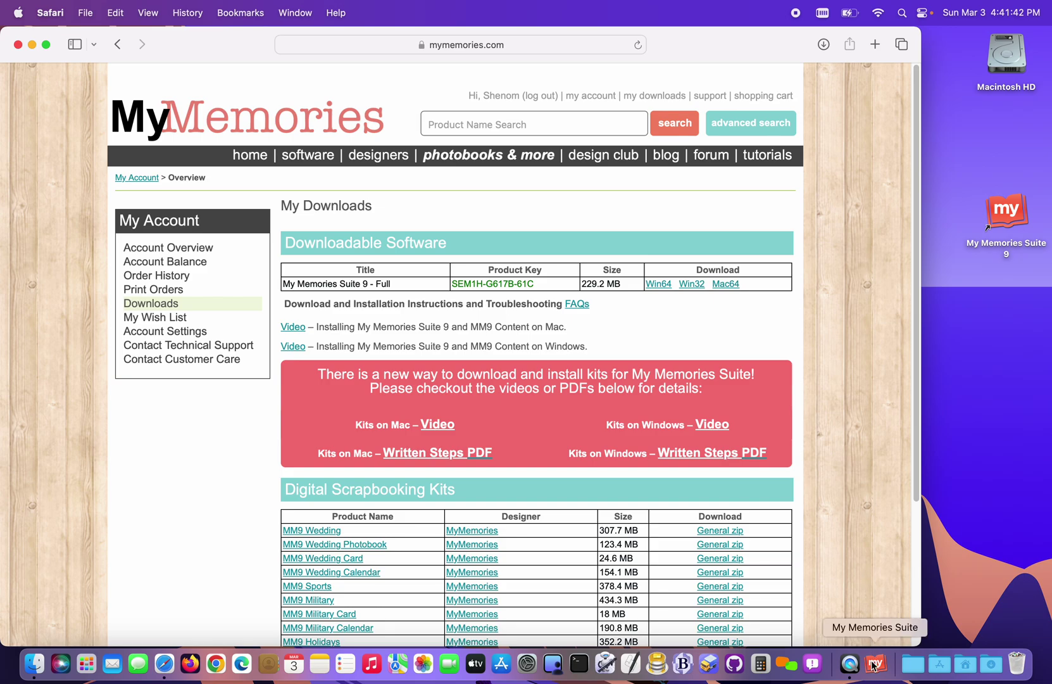
- Relaunch My Memories Suite 9 and close the Welcome screen to an empty workspace
double_click(1018, 203)
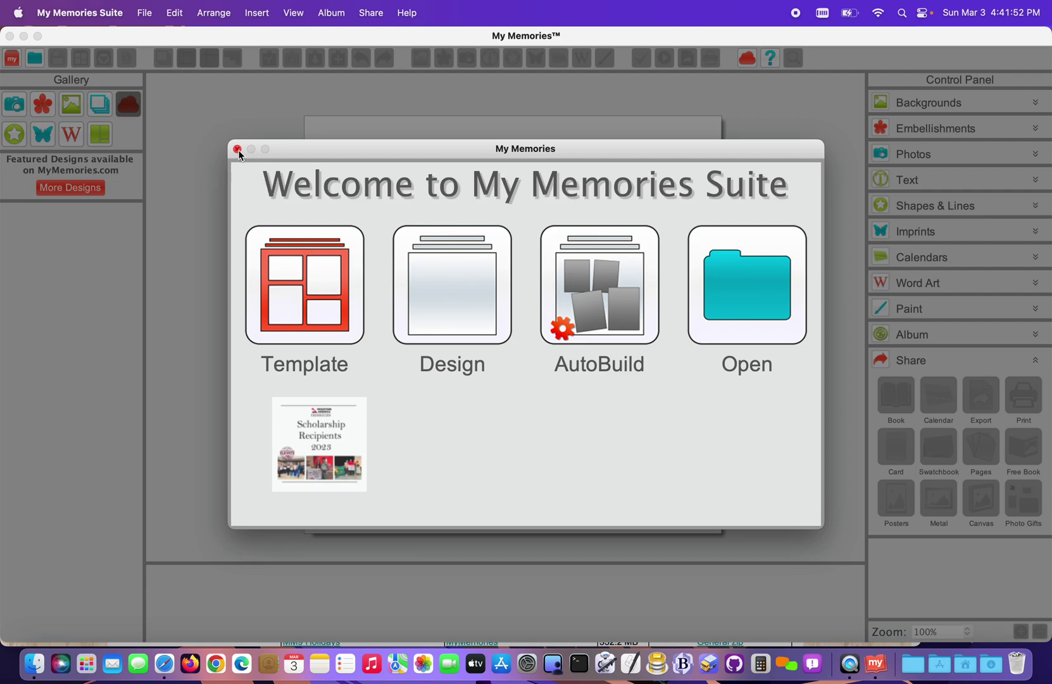
left_click(237, 149)
left_click(147, 14)
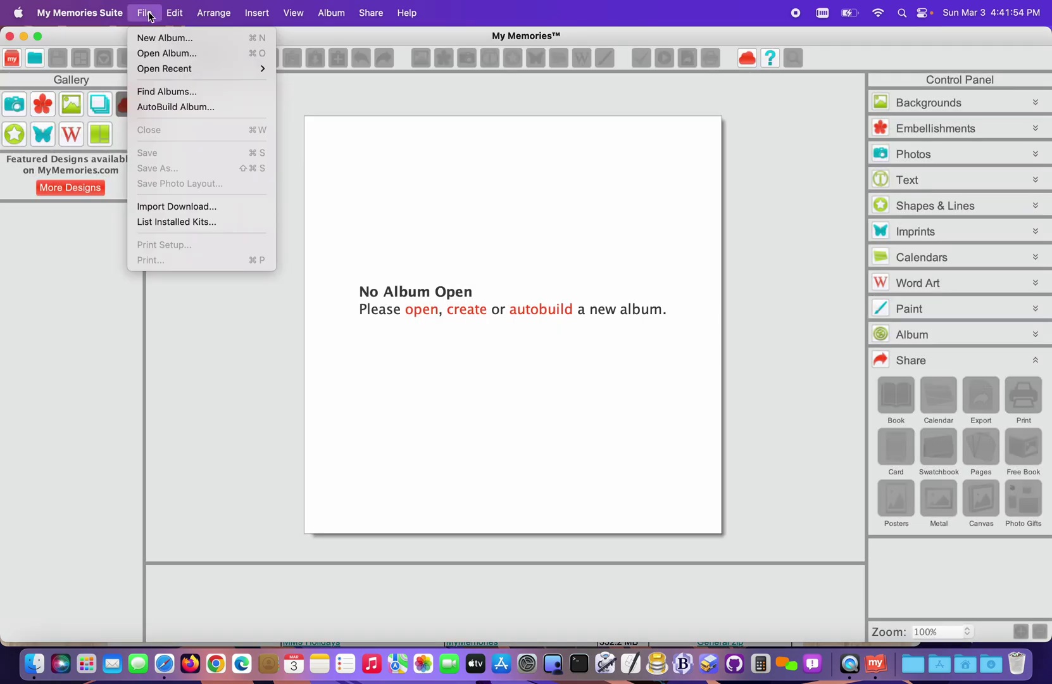
- Start Import Download and select the nine MM9 kit zips in Downloads, sorted newest first
left_click(163, 206)
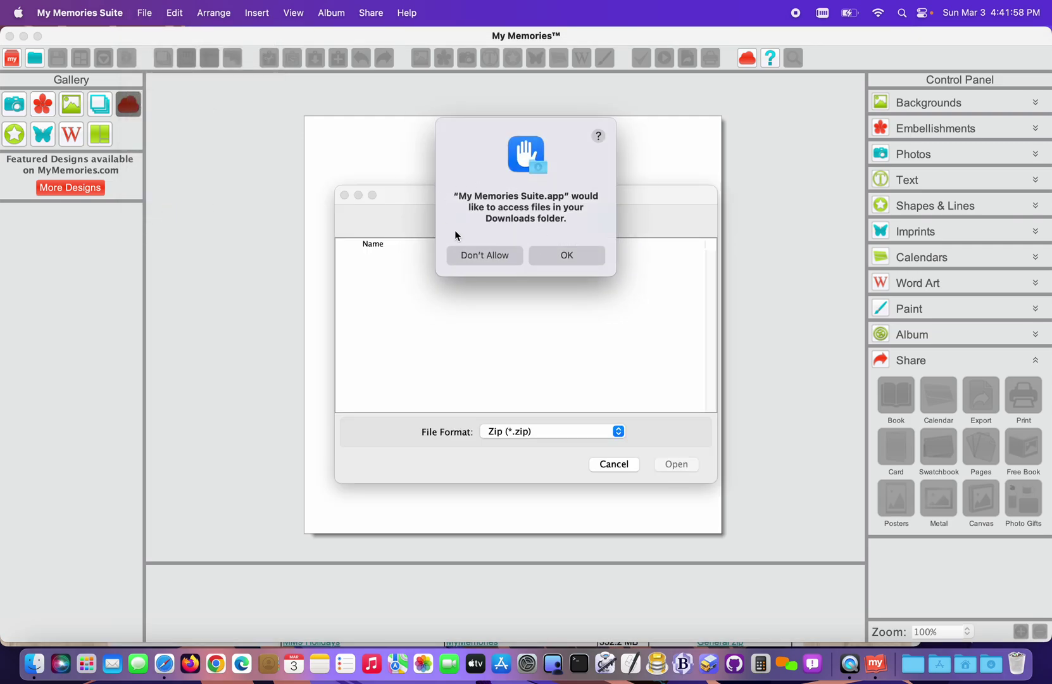
left_click(567, 256)
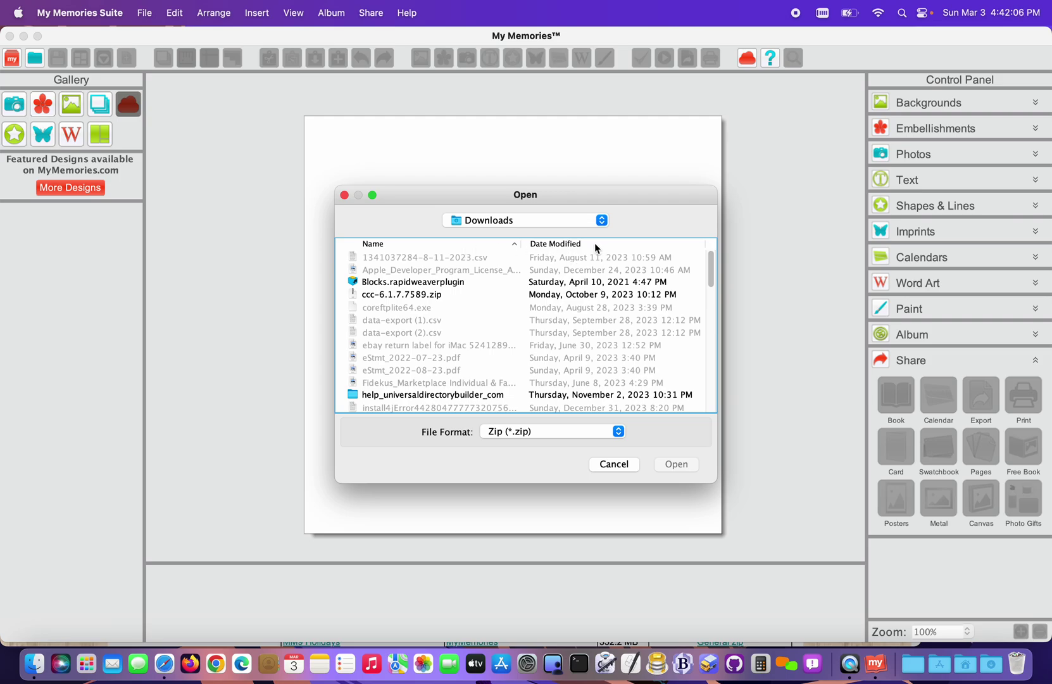
left_click(595, 245)
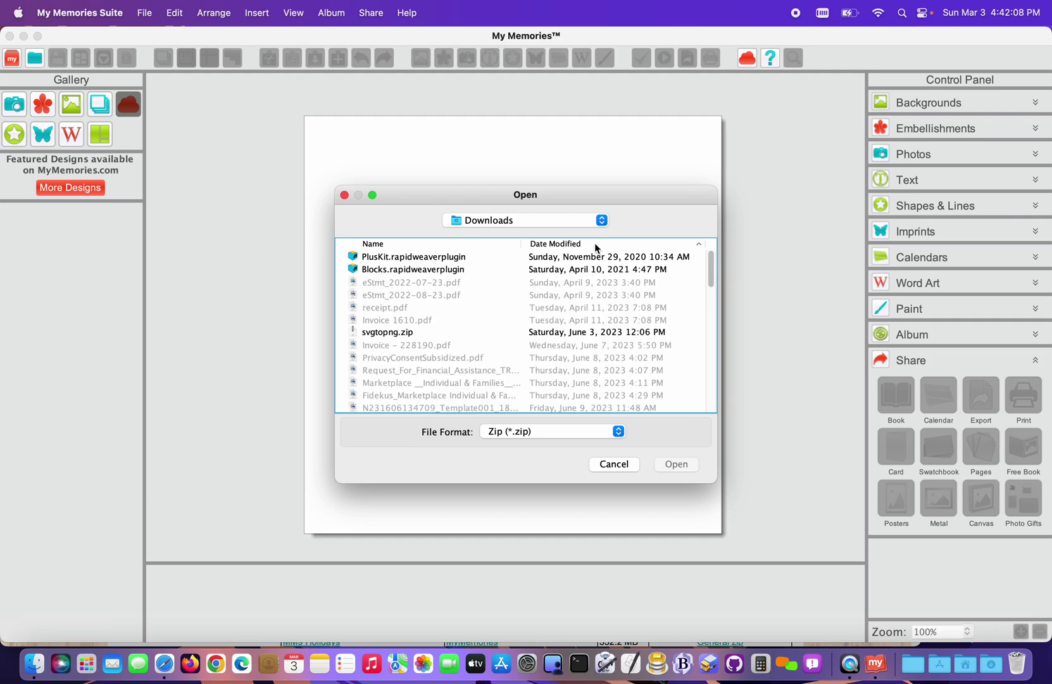
left_click(594, 243)
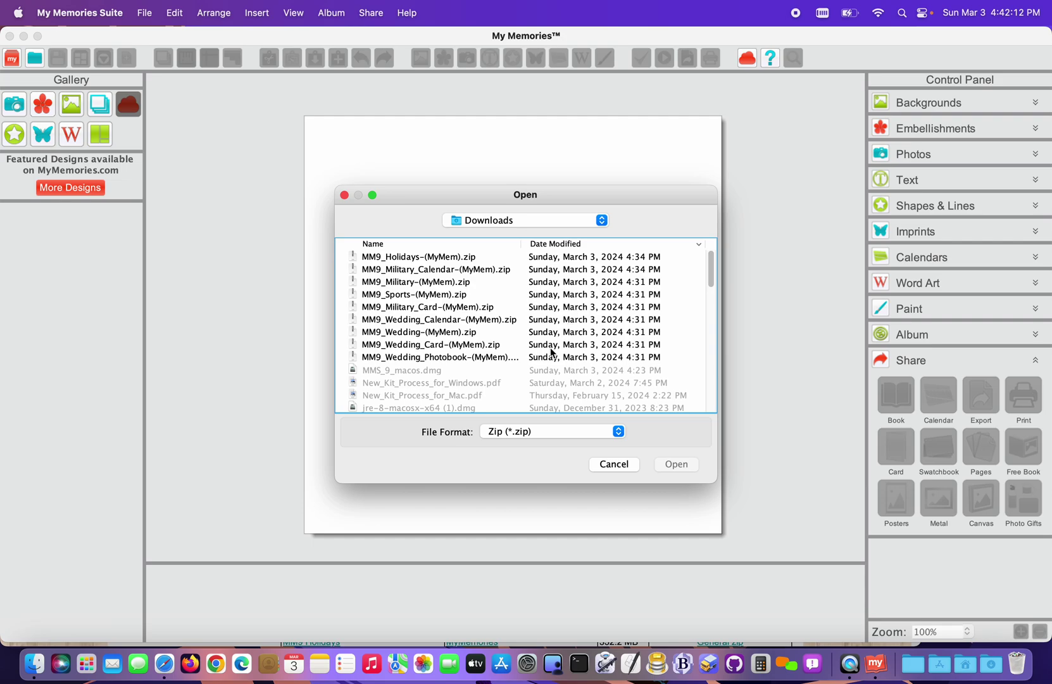
left_click(469, 256)
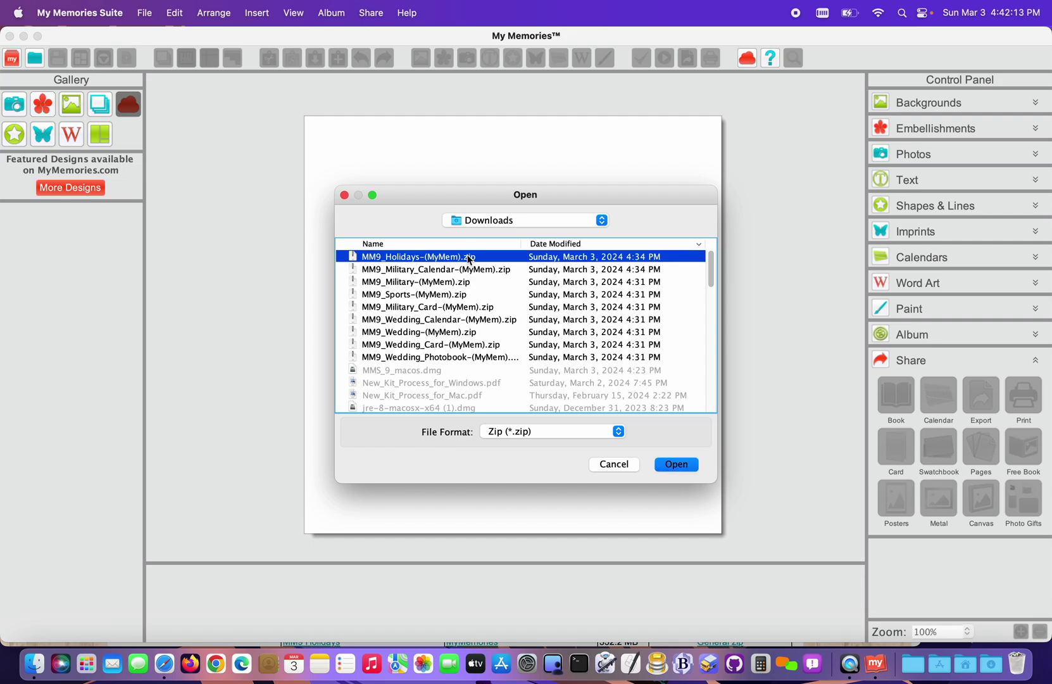
left_click(456, 357, "shift")
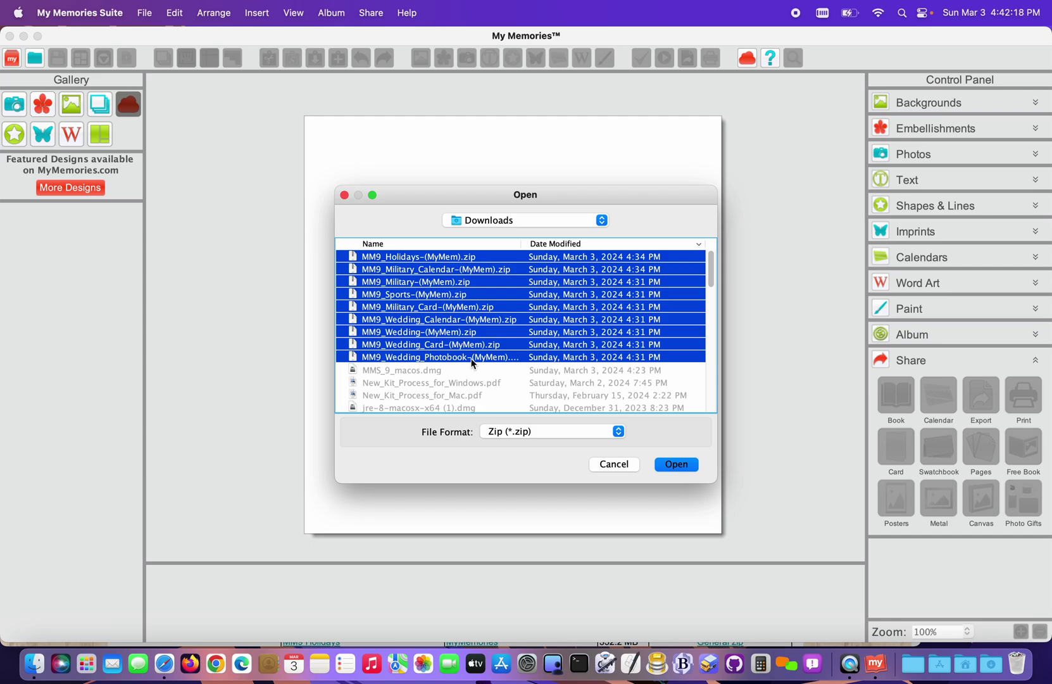
- Import the MM9 Holidays, Military, Wedding and card kits, acknowledging every category confirmation
left_click(676, 464)
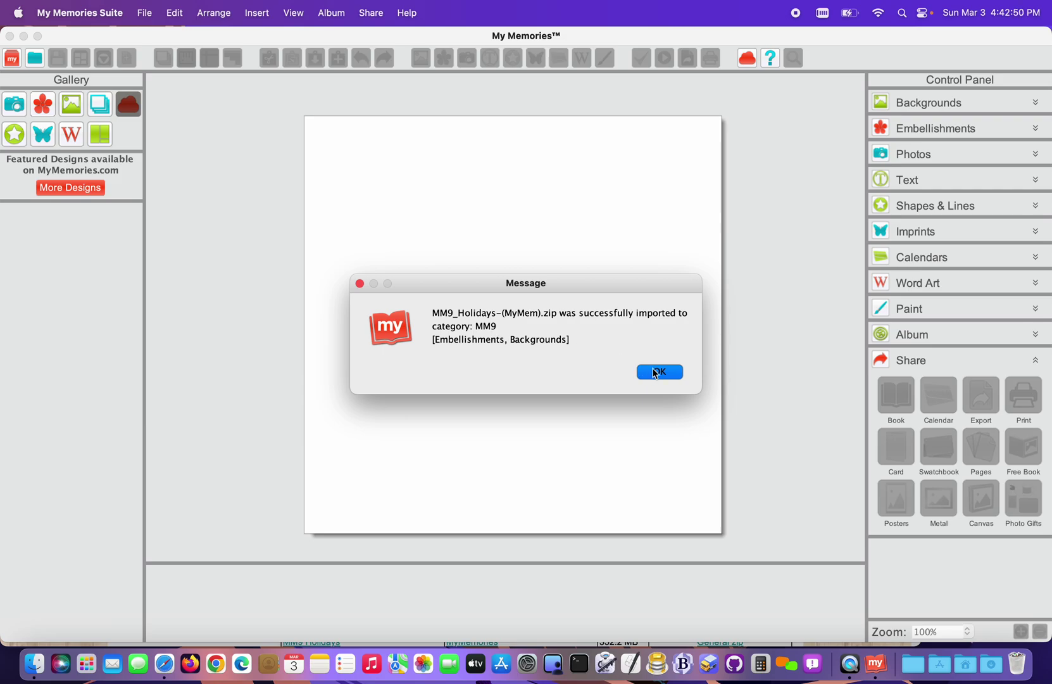
left_click(656, 373)
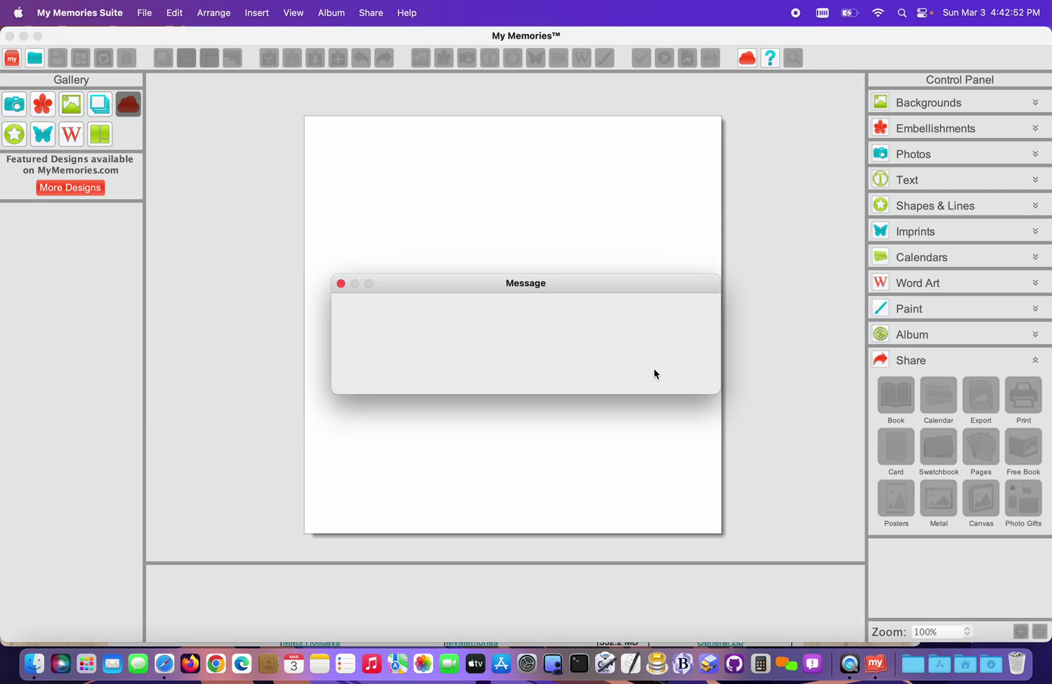
left_click(669, 373)
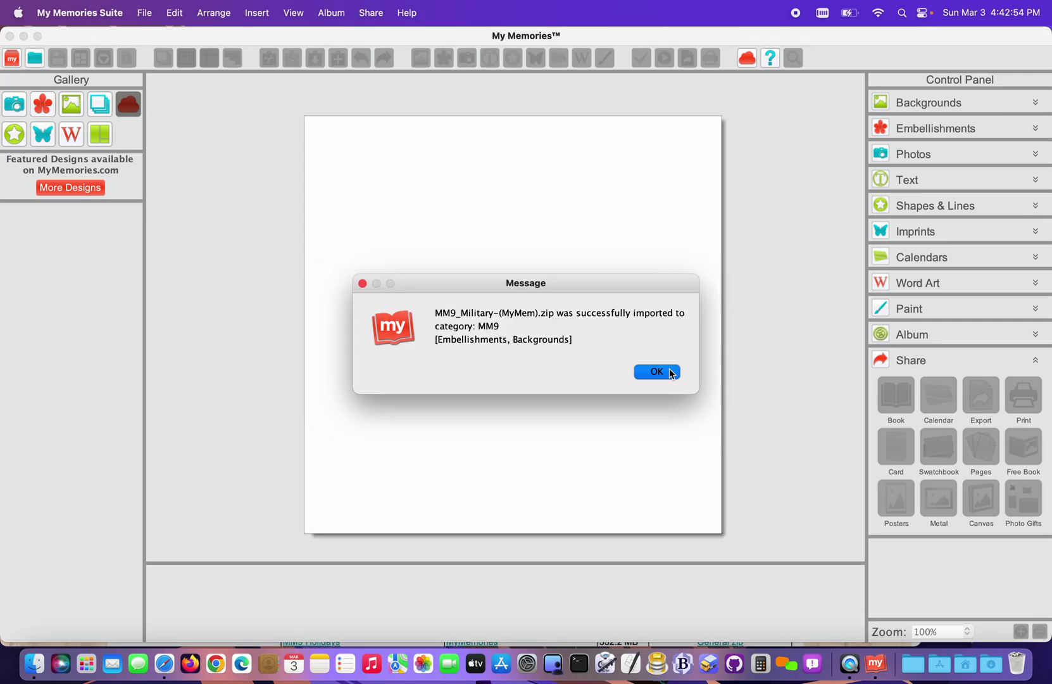
left_click(670, 373)
left_click(670, 373)
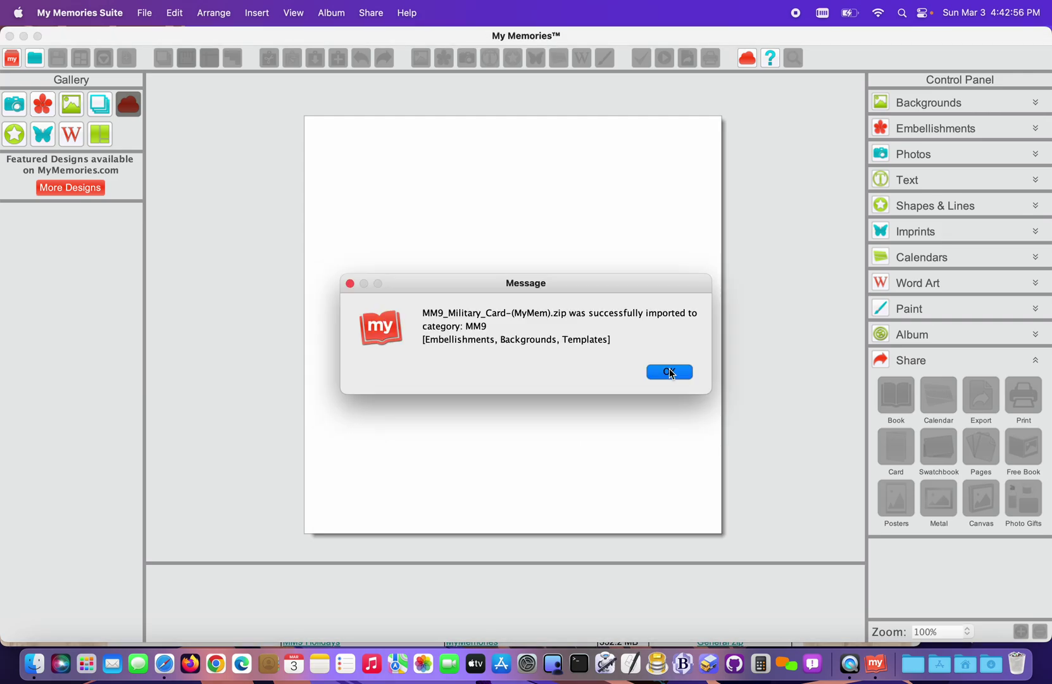
left_click(670, 373)
left_click(669, 372)
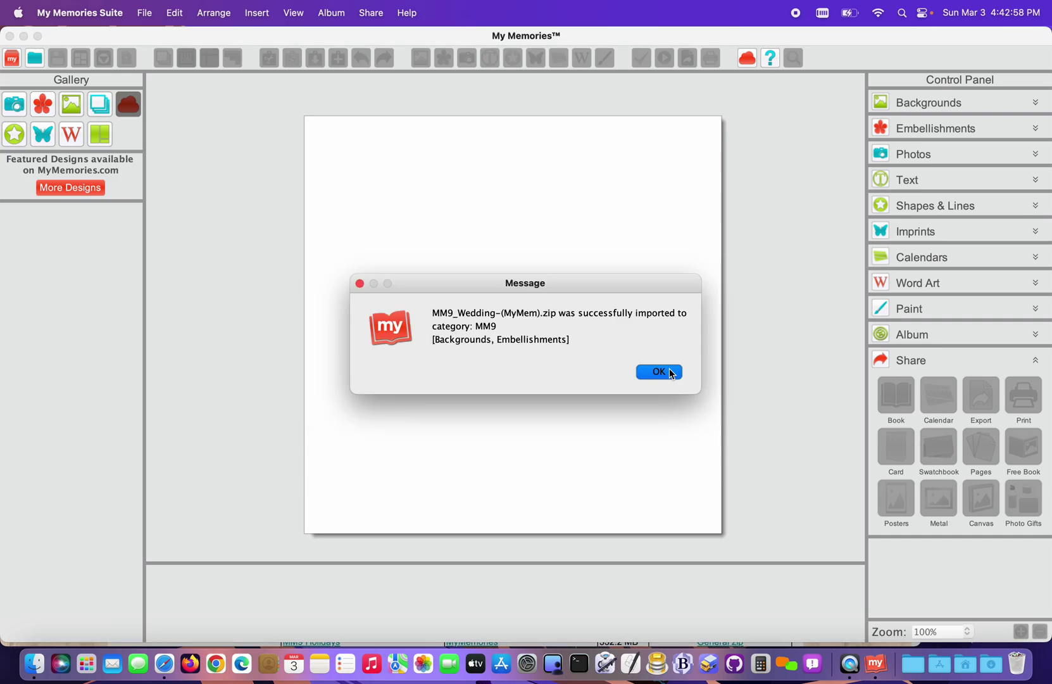
left_click(670, 373)
left_click(670, 373)
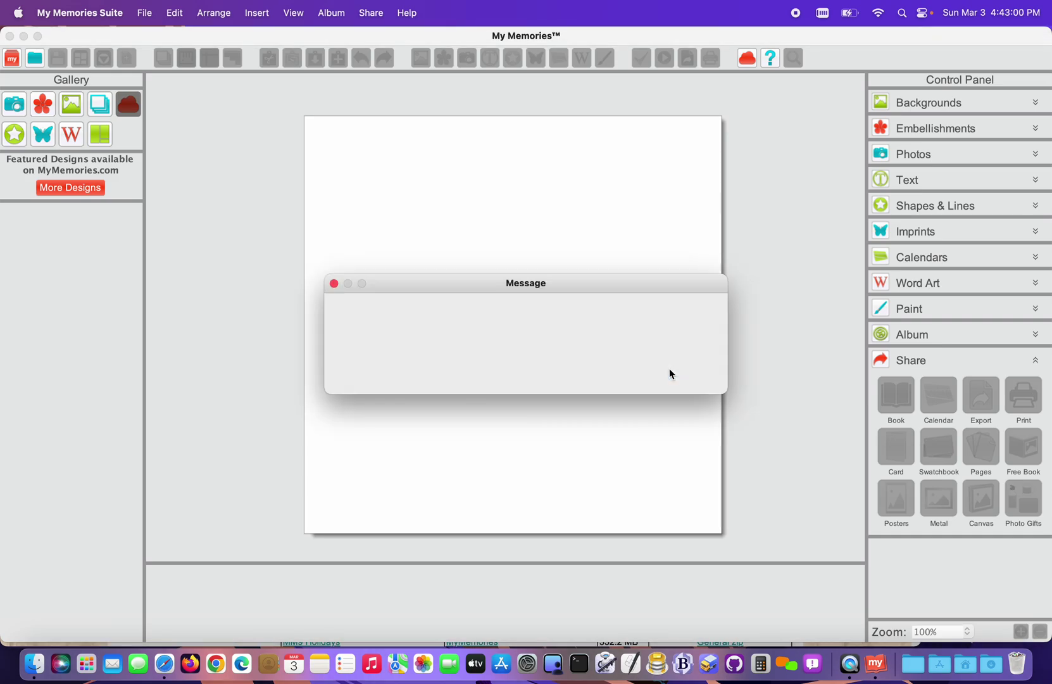
left_click(671, 373)
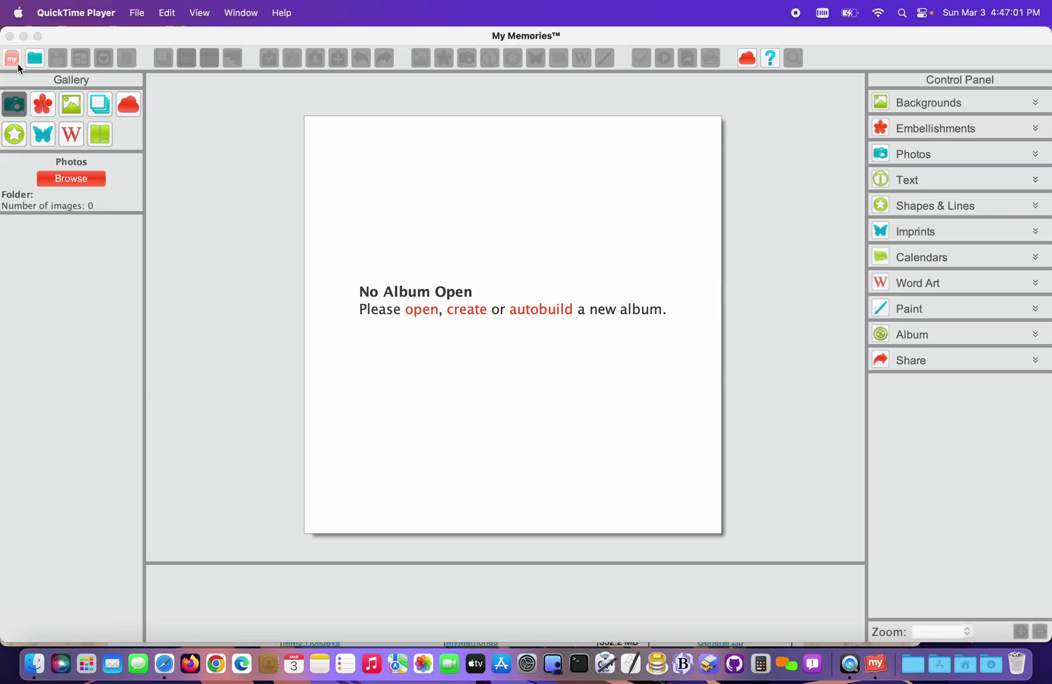
- Design a new Custom Size 12x12 (3600x3600 px) album page and dismiss the bleed notice
left_click(17, 63)
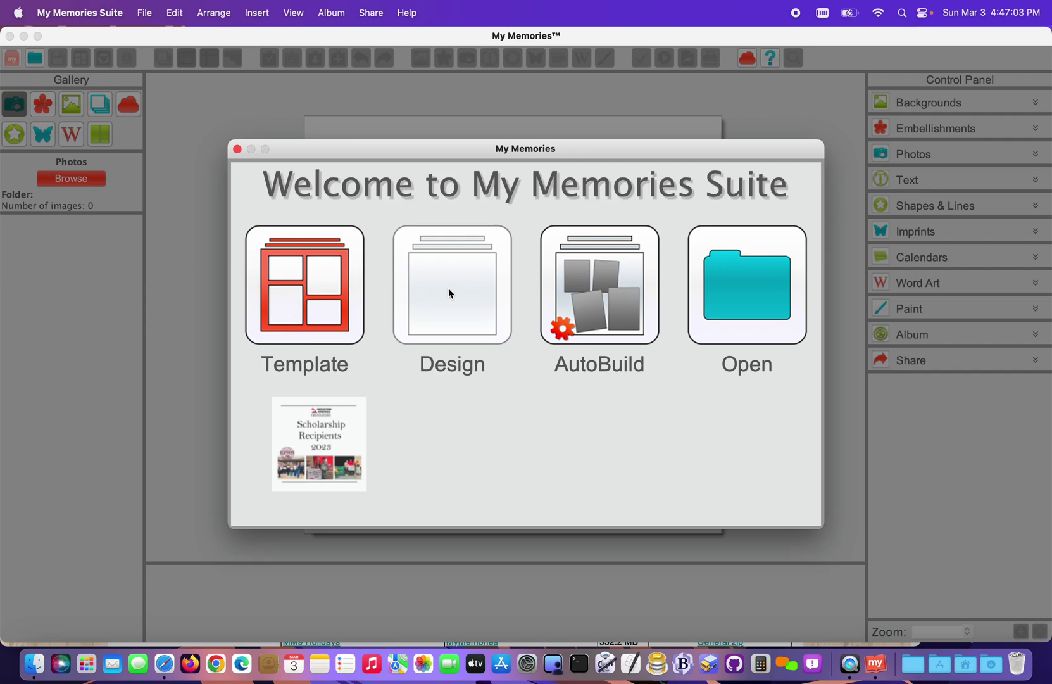
left_click(448, 293)
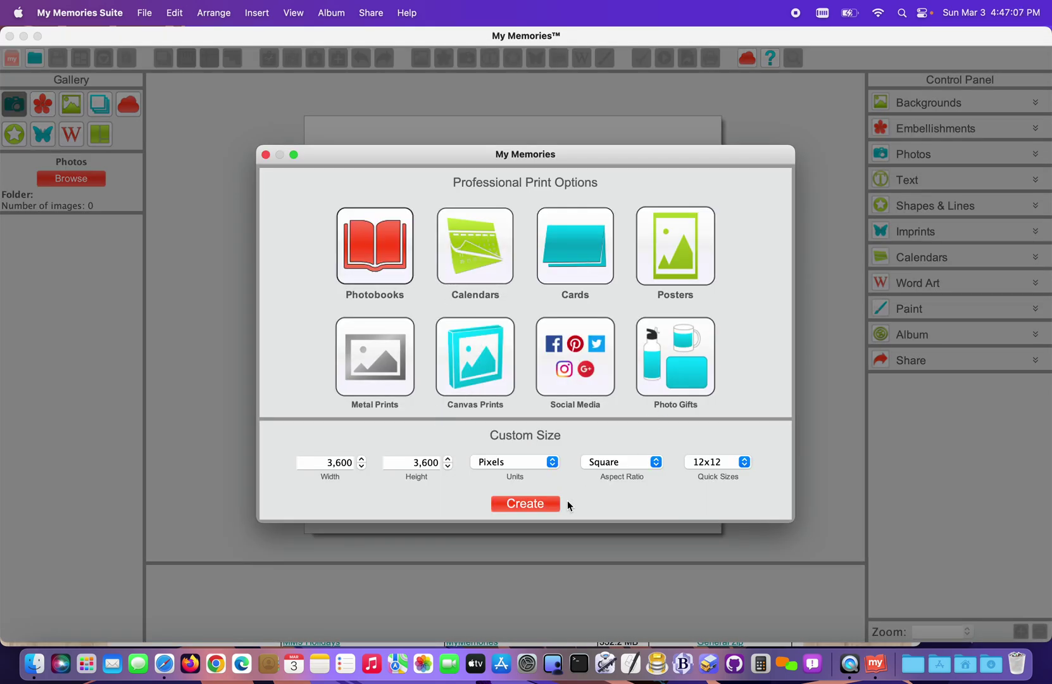
left_click(535, 503)
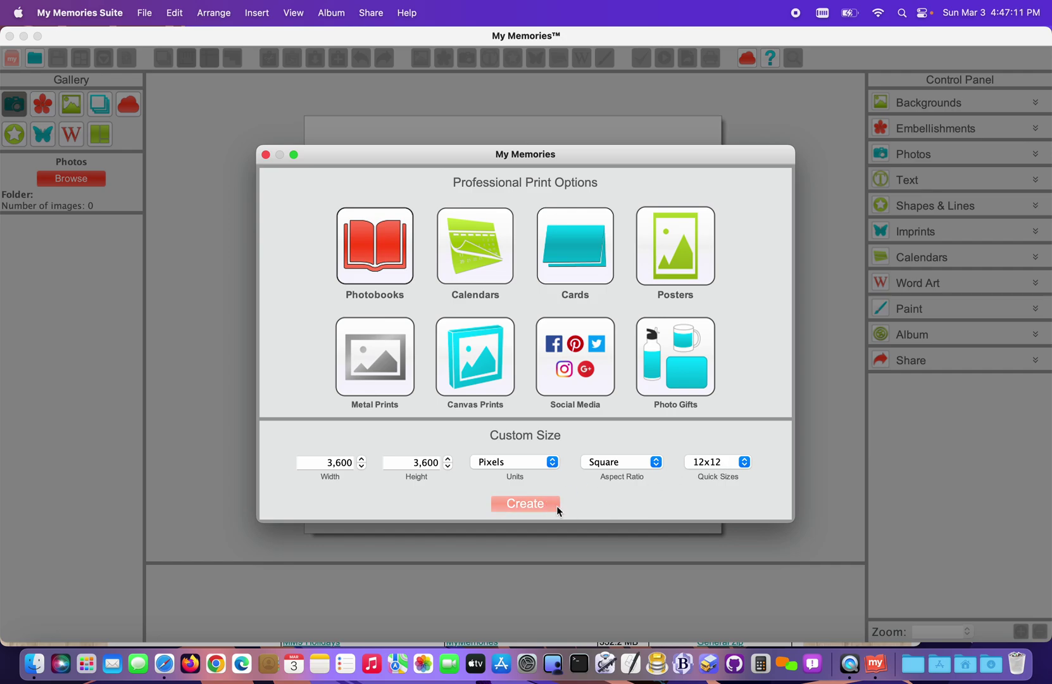
left_click(542, 502)
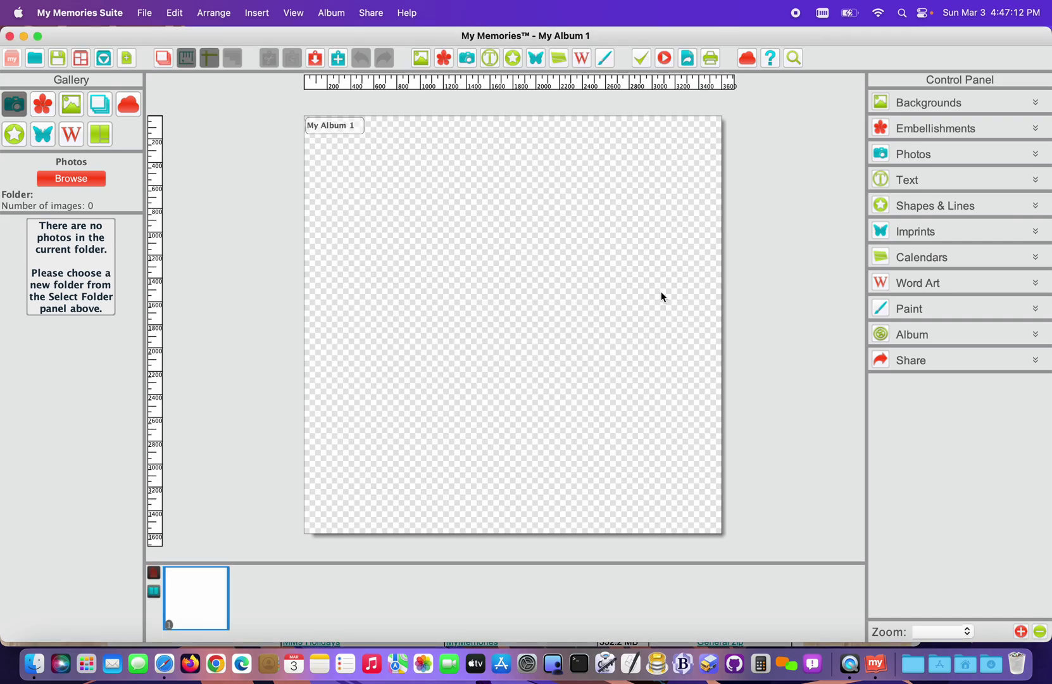
left_click(946, 290)
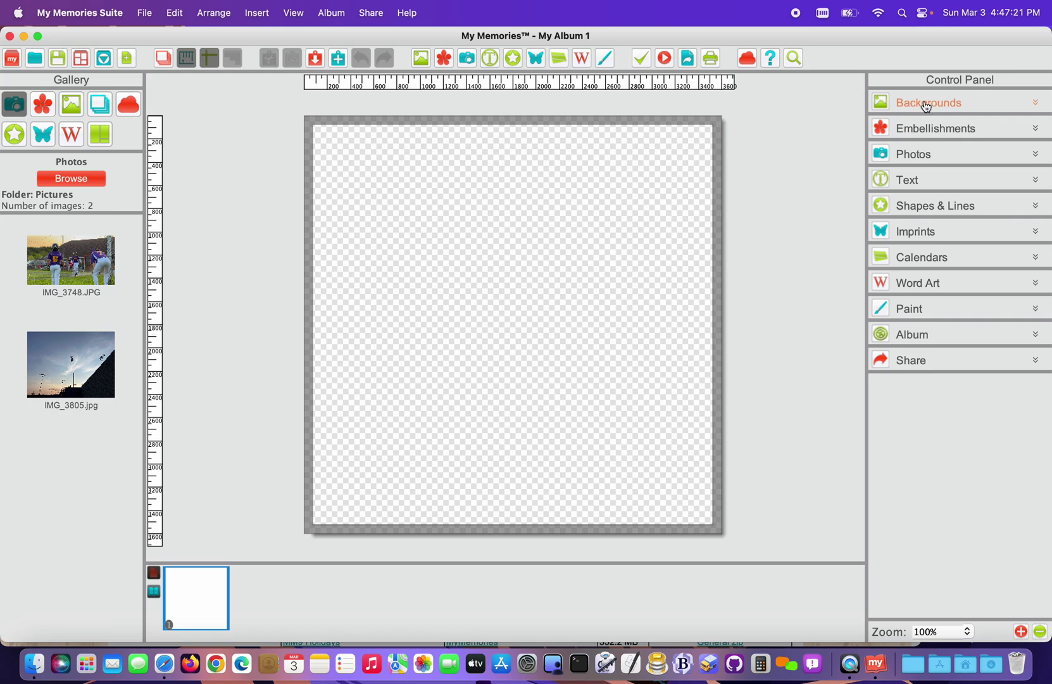
- Switch the side gallery to embellishments and back to photos
left_click(46, 101)
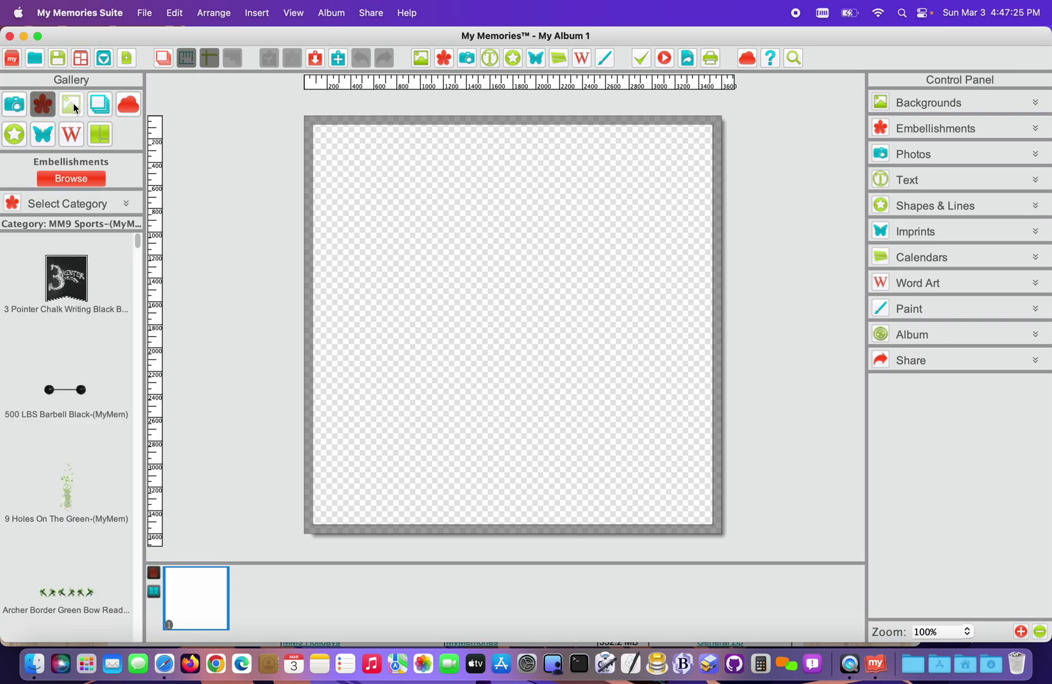
left_click(72, 103)
left_click(14, 103)
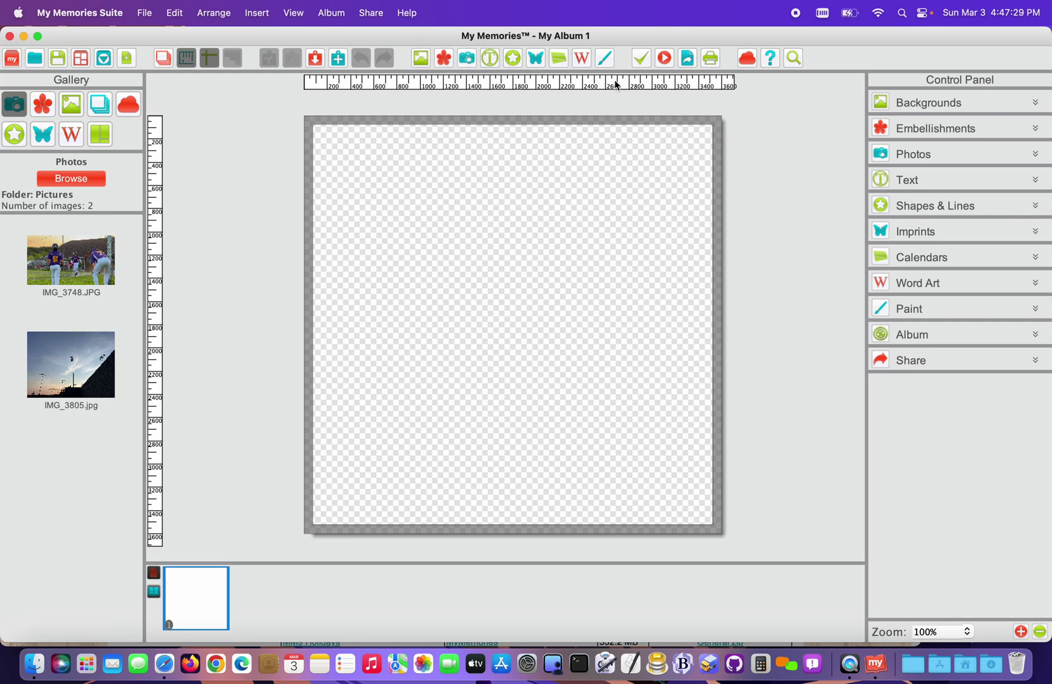
- Open the background paper picker and expand the Purchased > MM9 categories
left_click(923, 104)
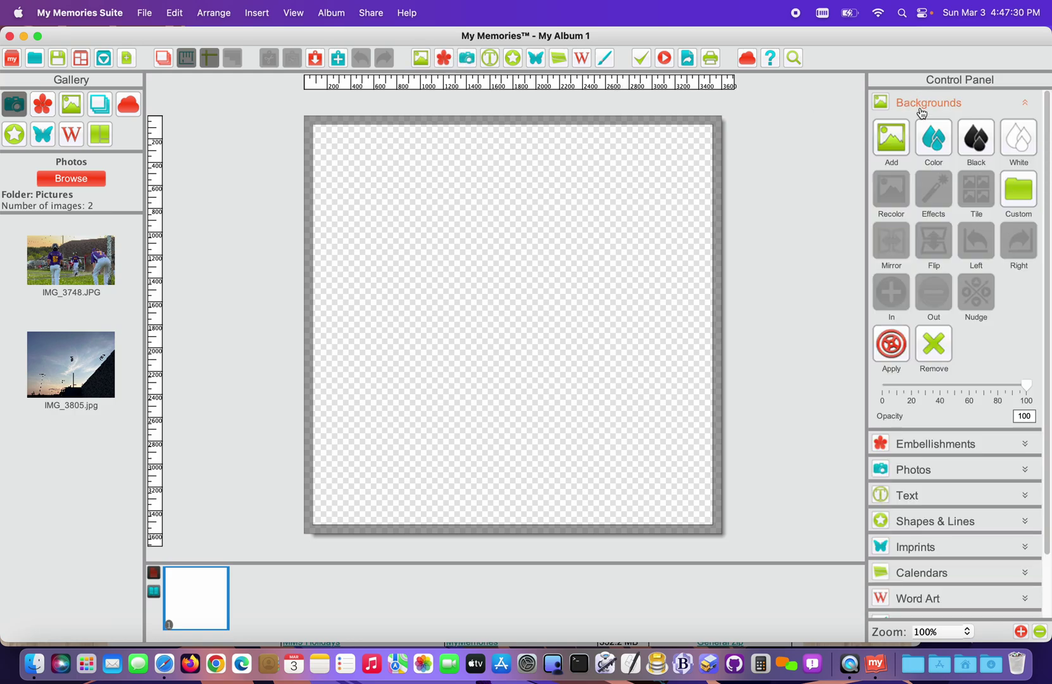
left_click(896, 135)
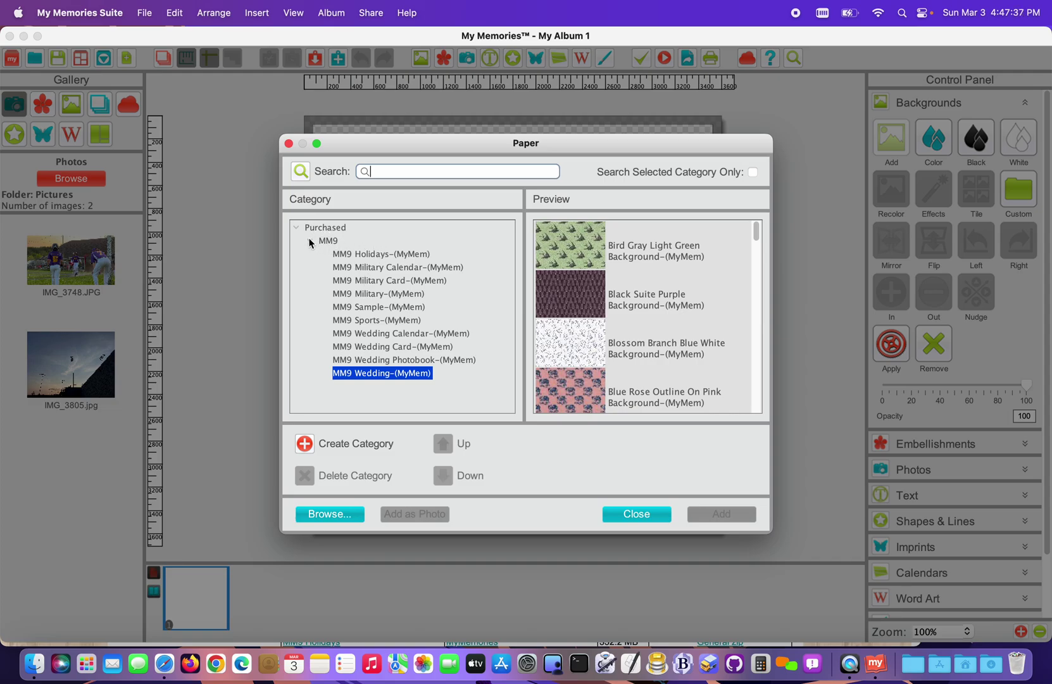
left_click(310, 242)
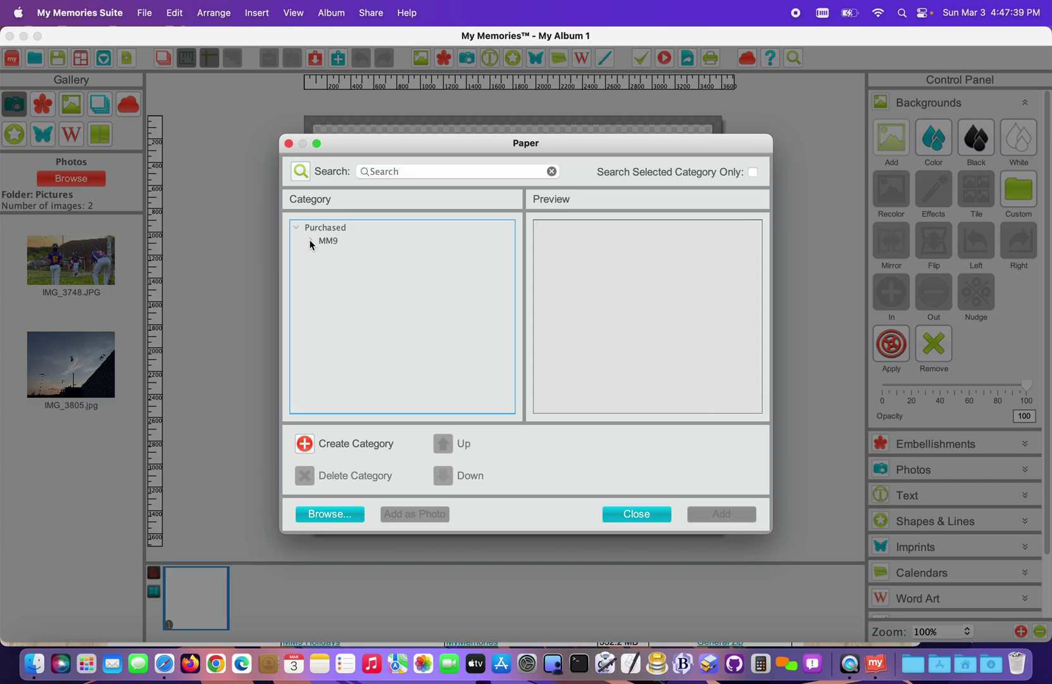
left_click(310, 243)
left_click(297, 228)
left_click(297, 228)
- Browse the MM9 kits and apply MM9 Wedding Calendar's Blossom Branch Blue White Background
left_click(372, 254)
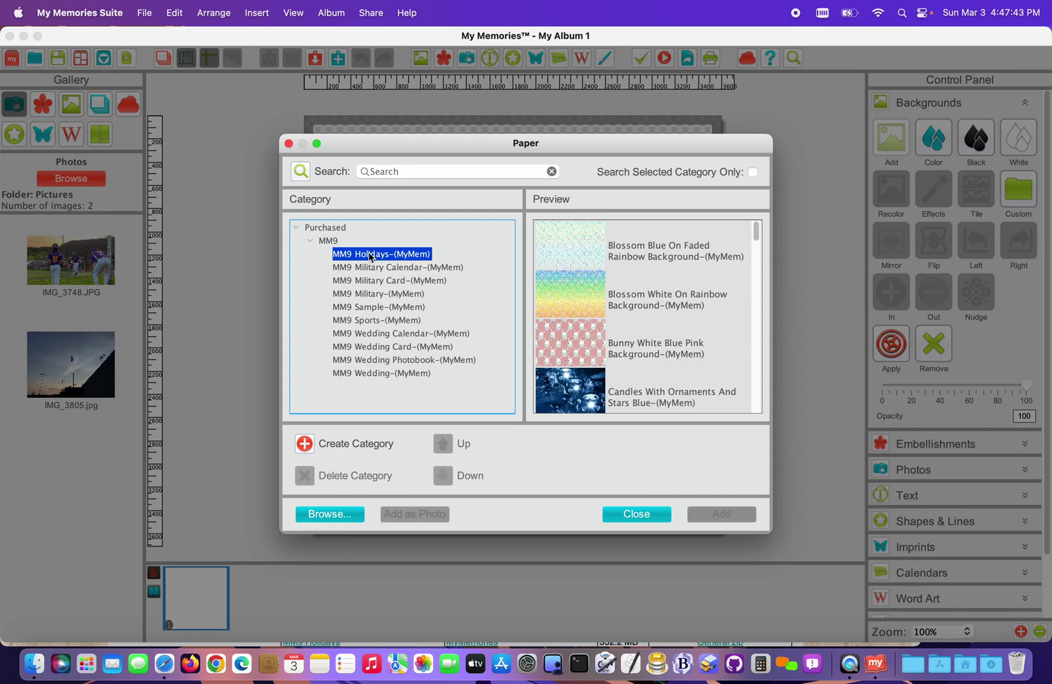
left_click(371, 272)
left_click(373, 281)
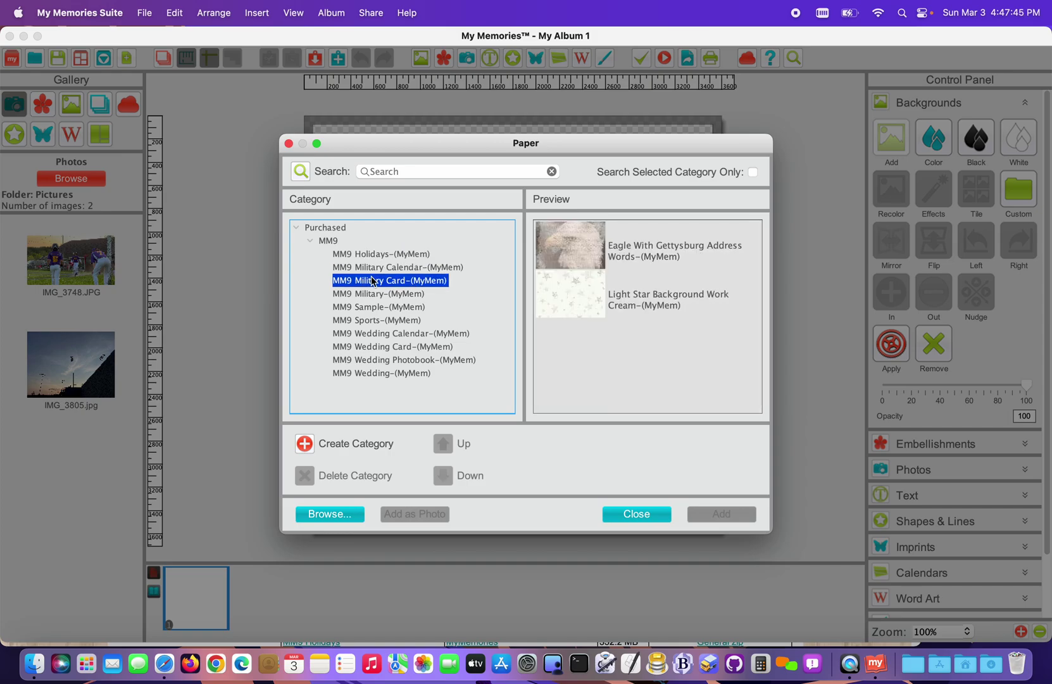
left_click(373, 294)
left_click(376, 308)
left_click(378, 332)
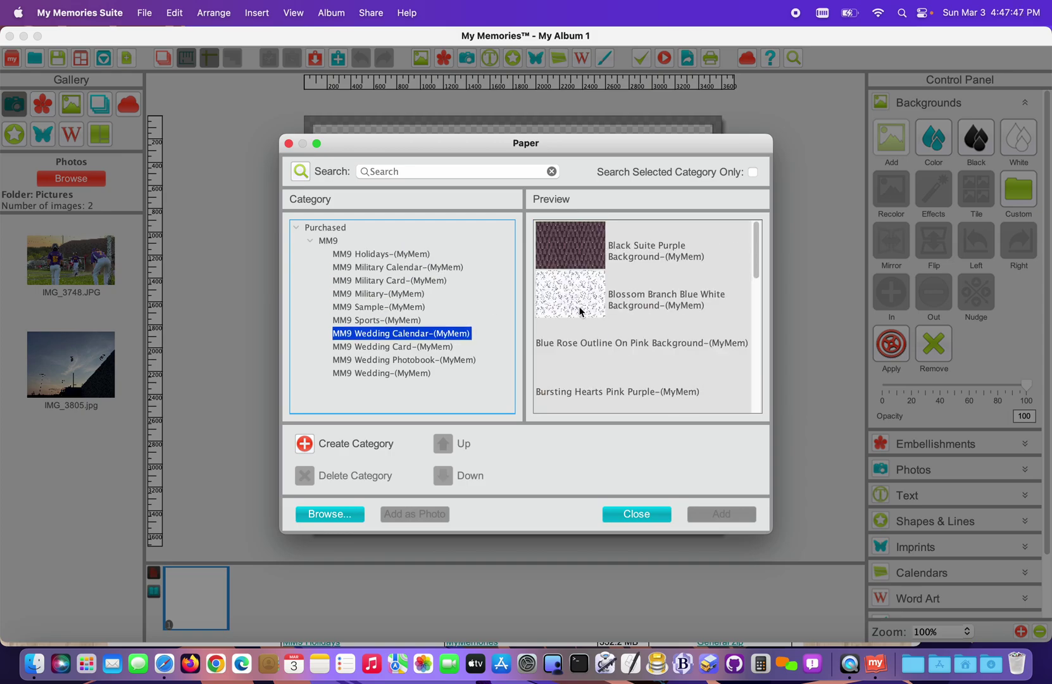
scroll(583, 312, "down", 5)
scroll(582, 313, "up", 5)
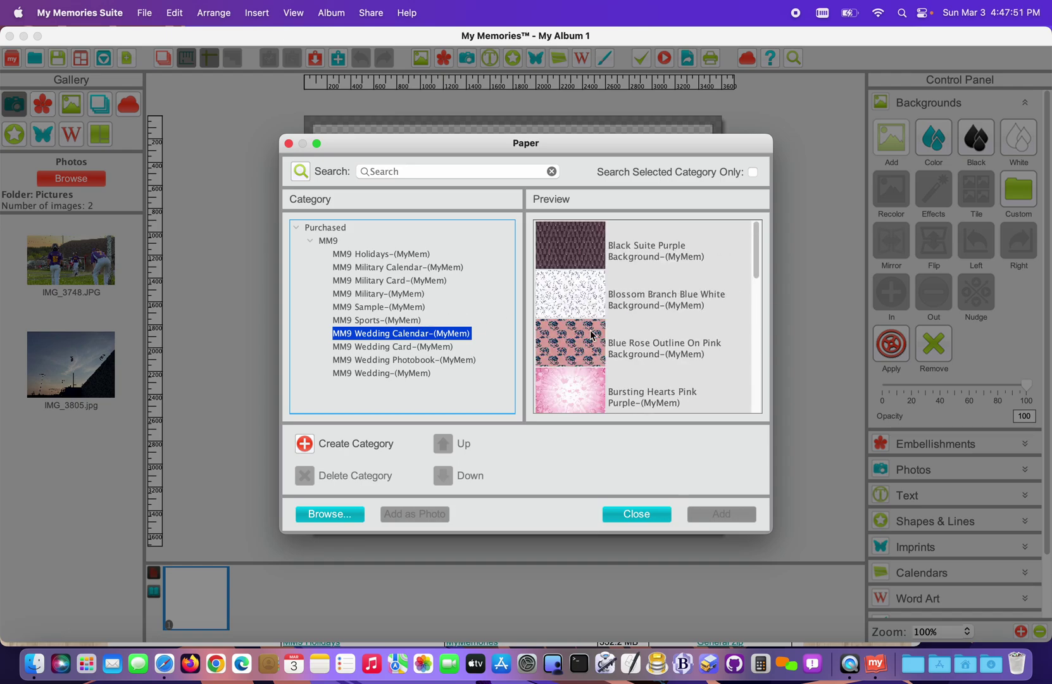
left_click(595, 309)
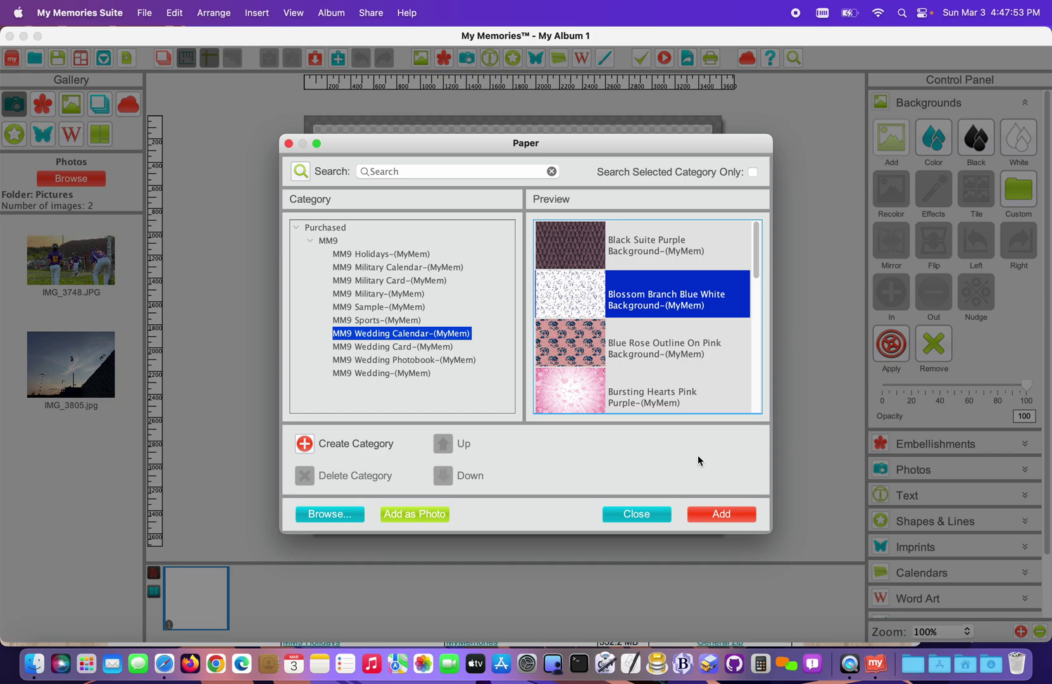
left_click(714, 514)
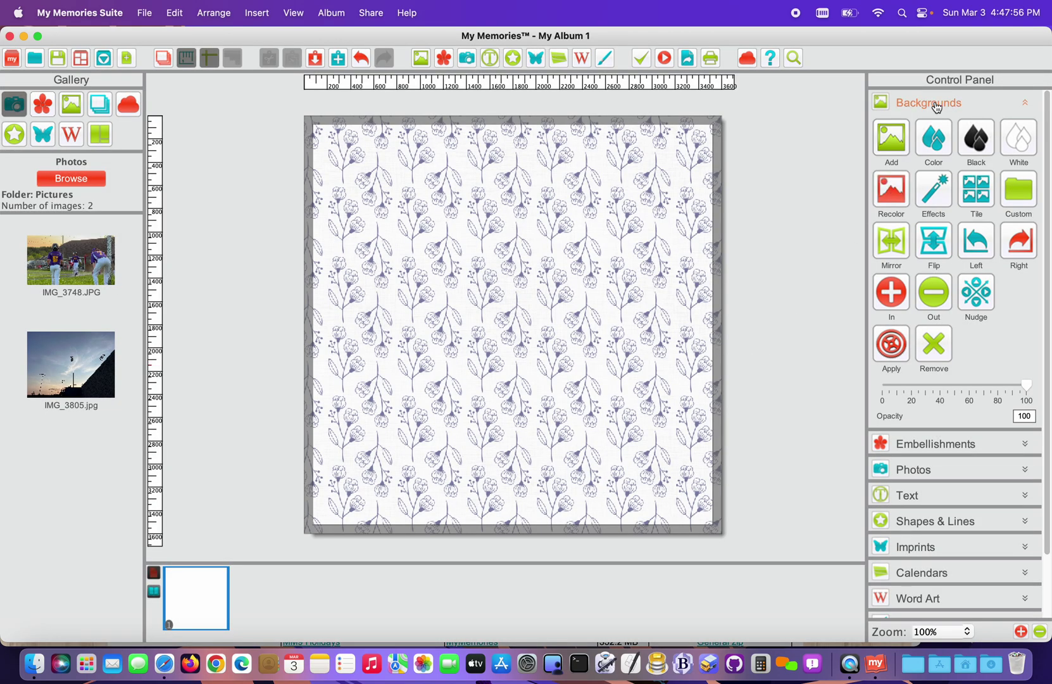
- Add the Bride And Groom Silhouette and Bridal Bouquet Pink White embellishments from MM9 Wedding Calendar
left_click(937, 104)
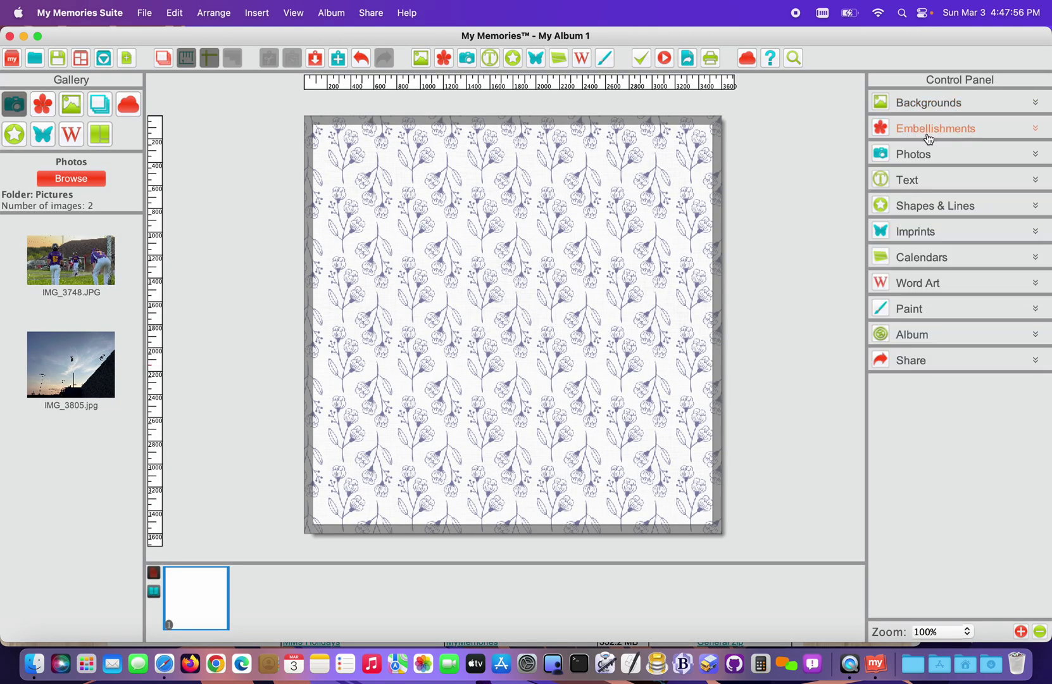
left_click(929, 129)
left_click(902, 162)
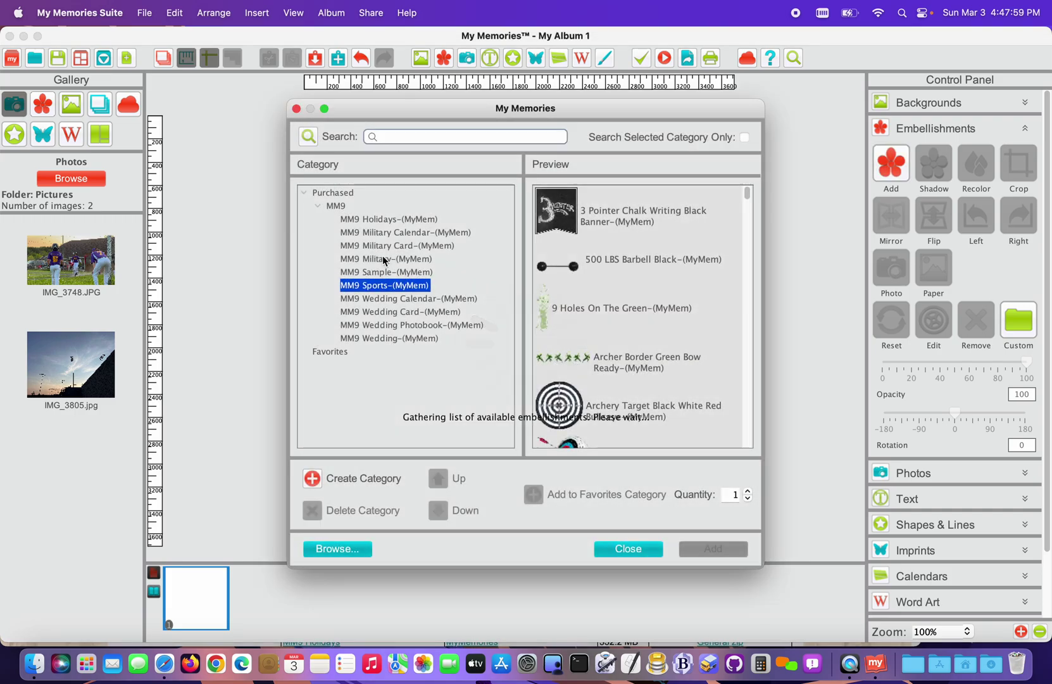
left_click(304, 192)
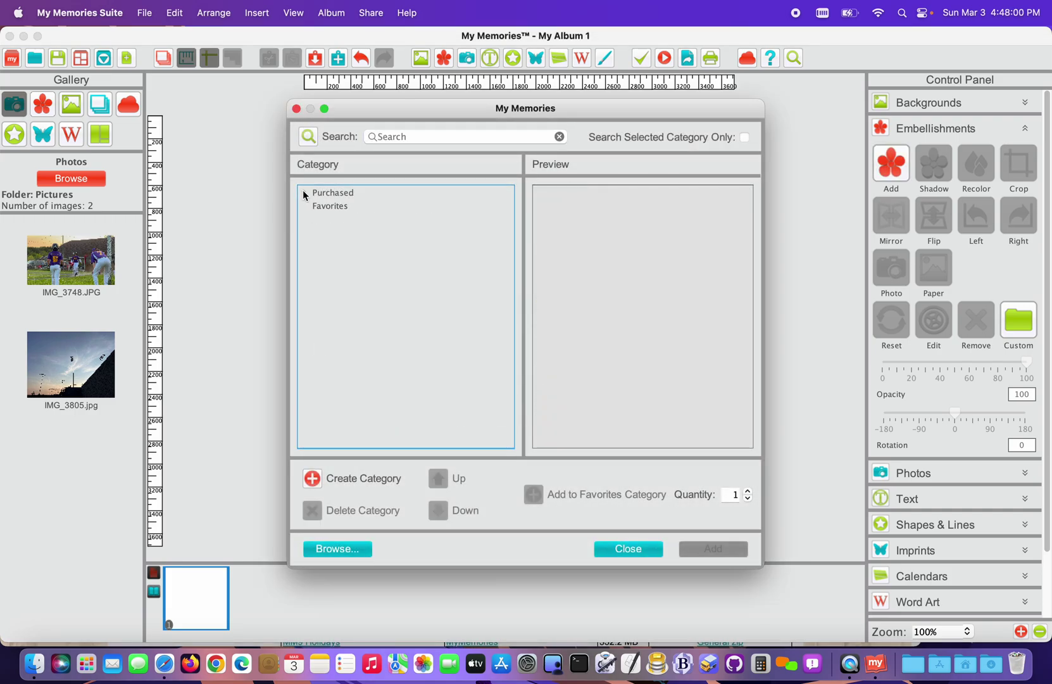
left_click(303, 192)
left_click(318, 206)
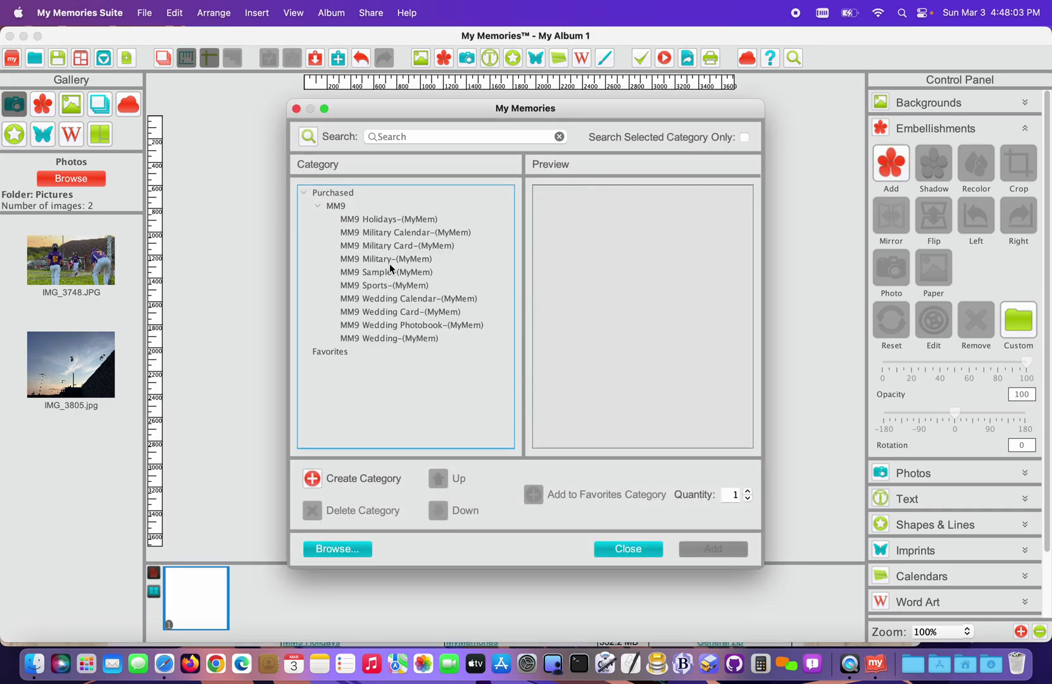
left_click(389, 298)
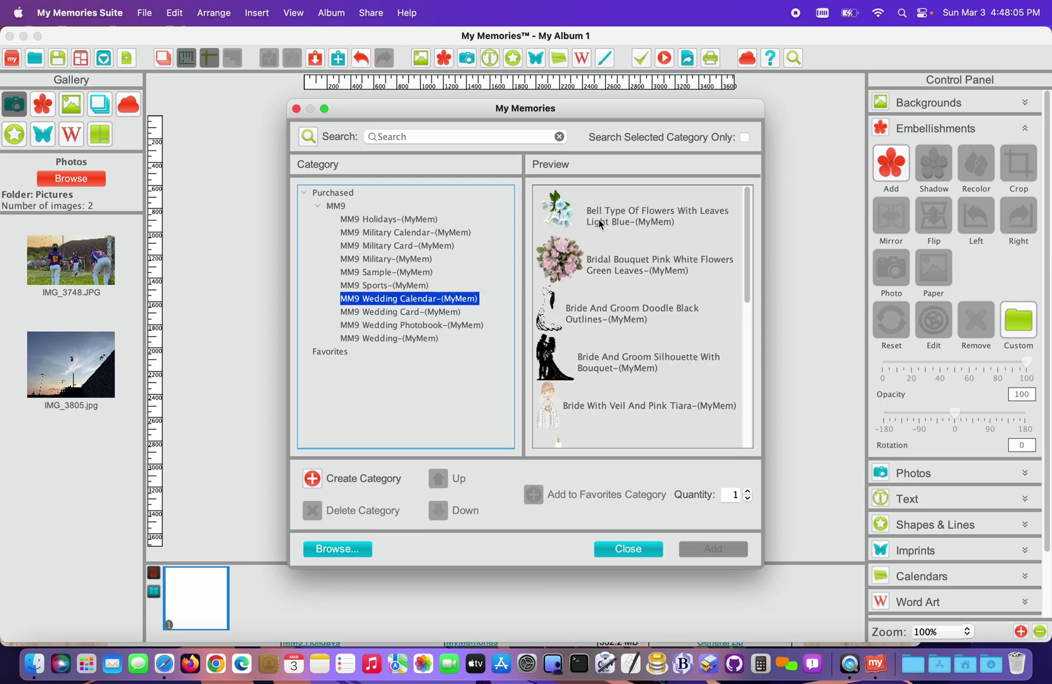
double_click(605, 368)
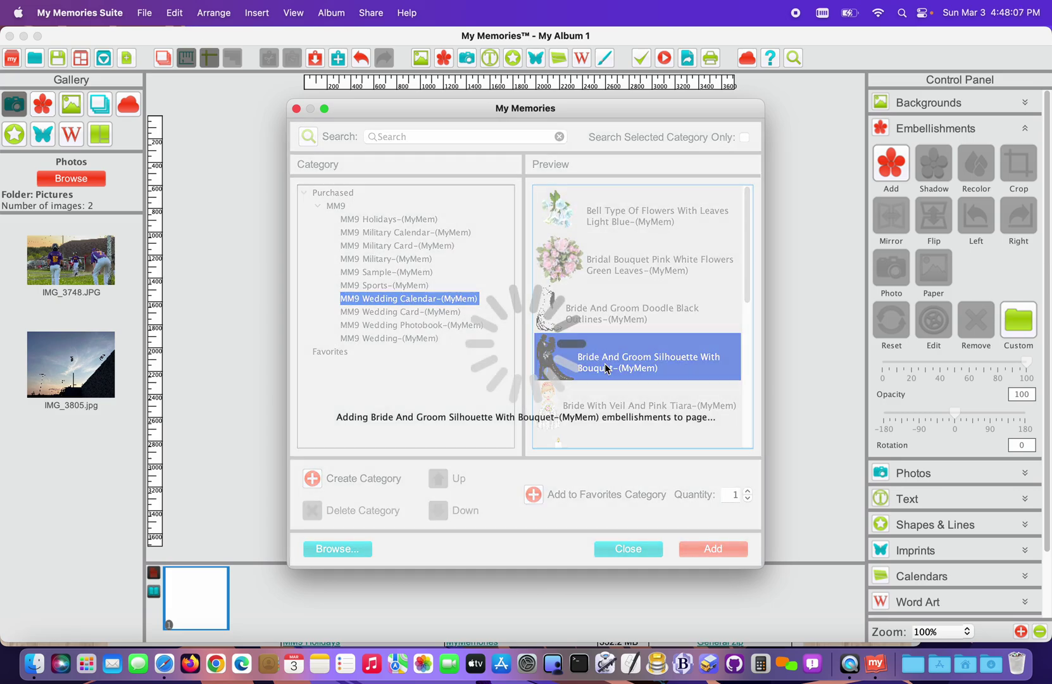
double_click(649, 279)
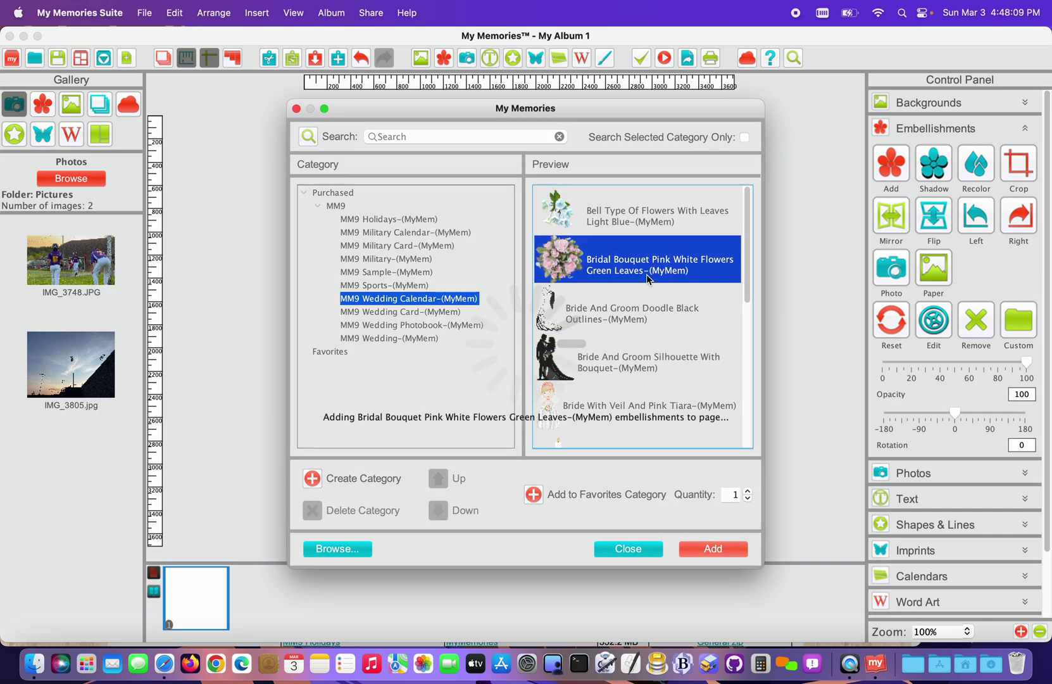
left_click(627, 548)
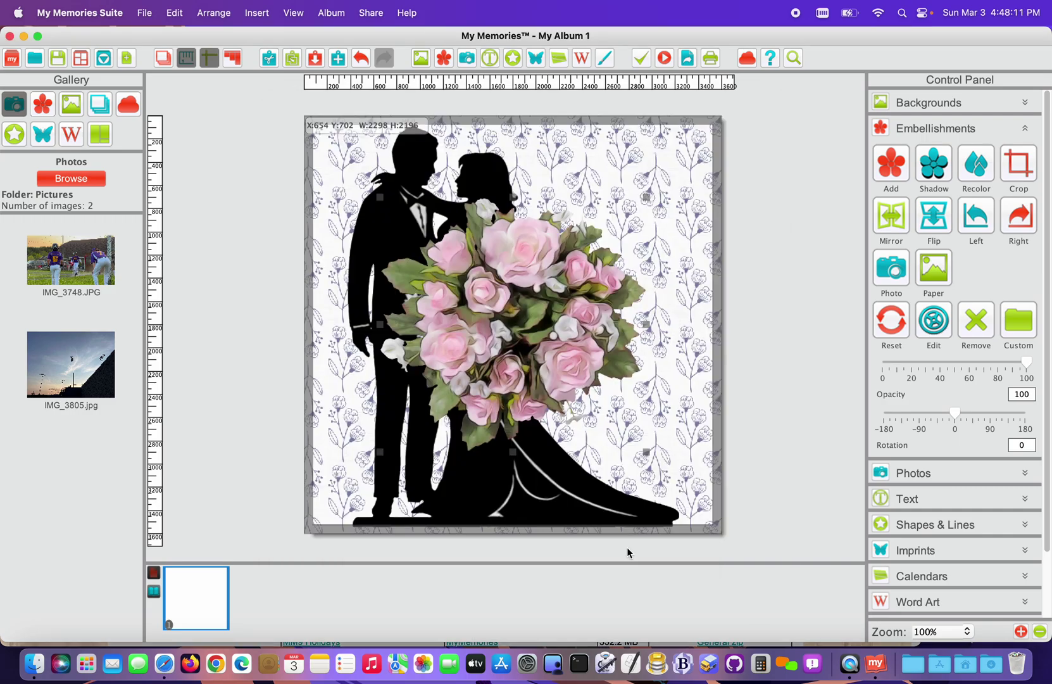